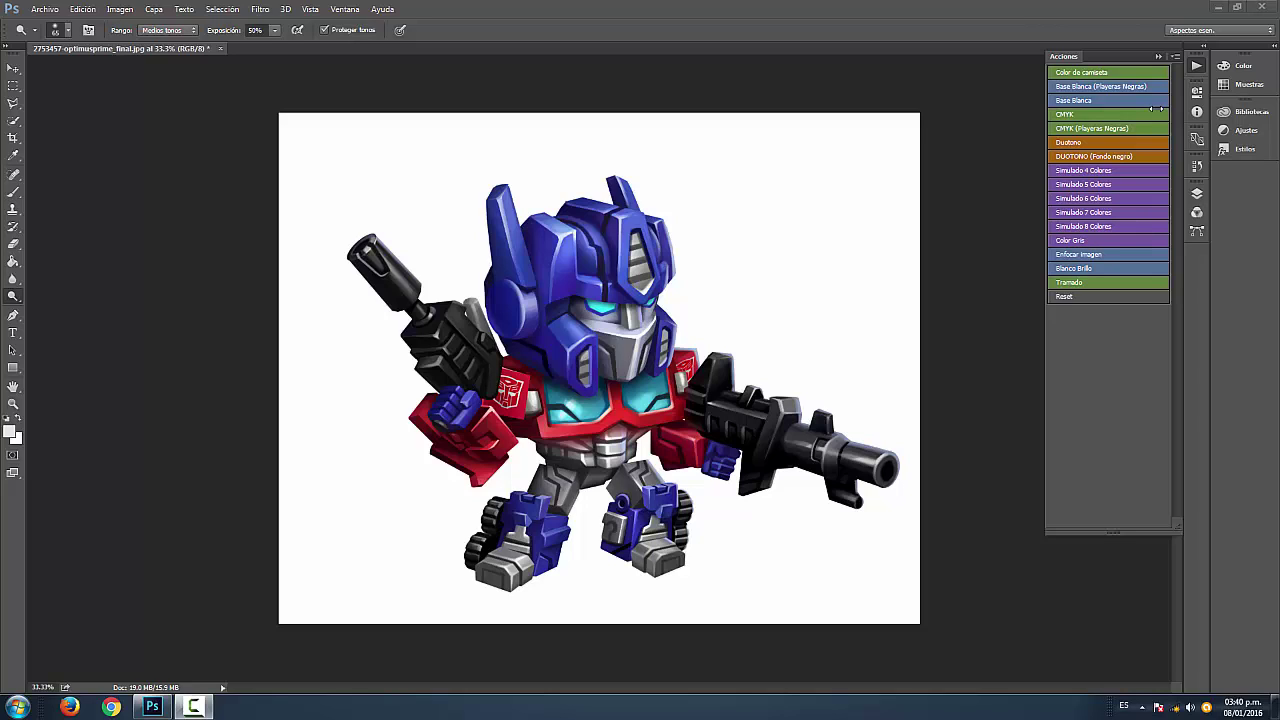
Run the Color Gris action on the robot image and open the document's channels
left_click(1093, 241)
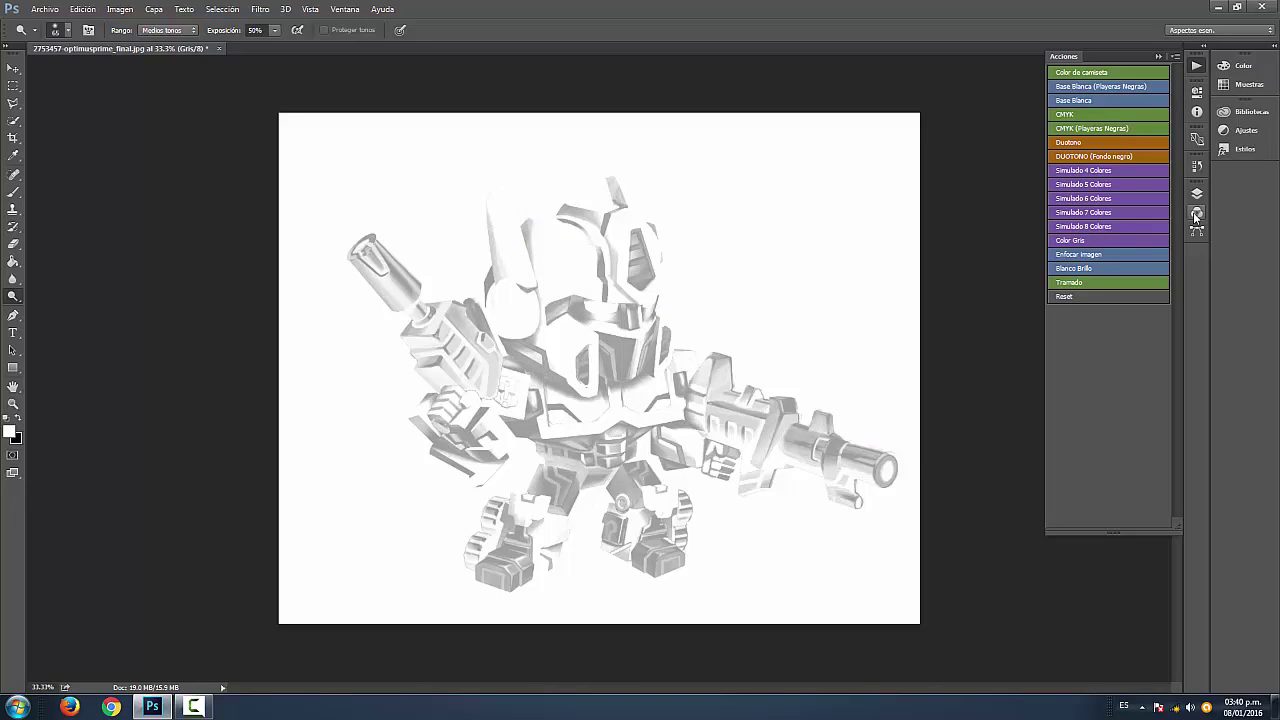
left_click(1197, 212)
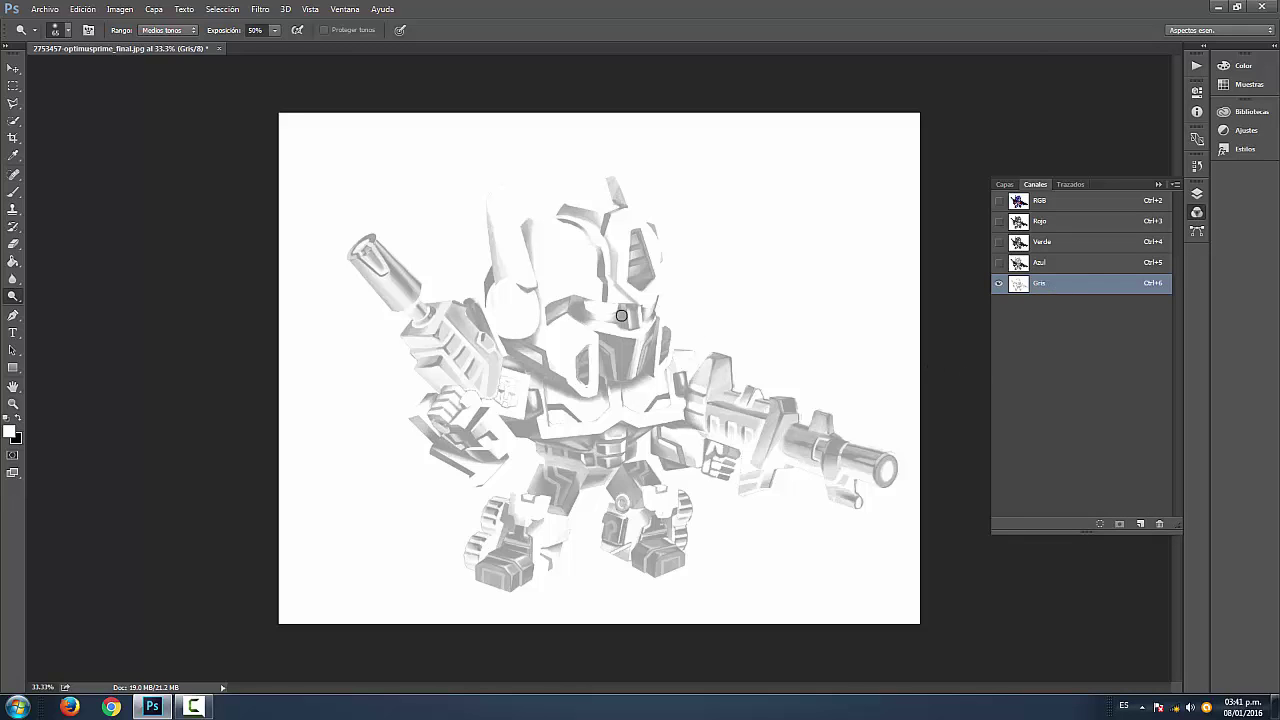
Compare the generated Gris channel with the RGB composite to examine which areas of the robot carry gray
left_click(1055, 204)
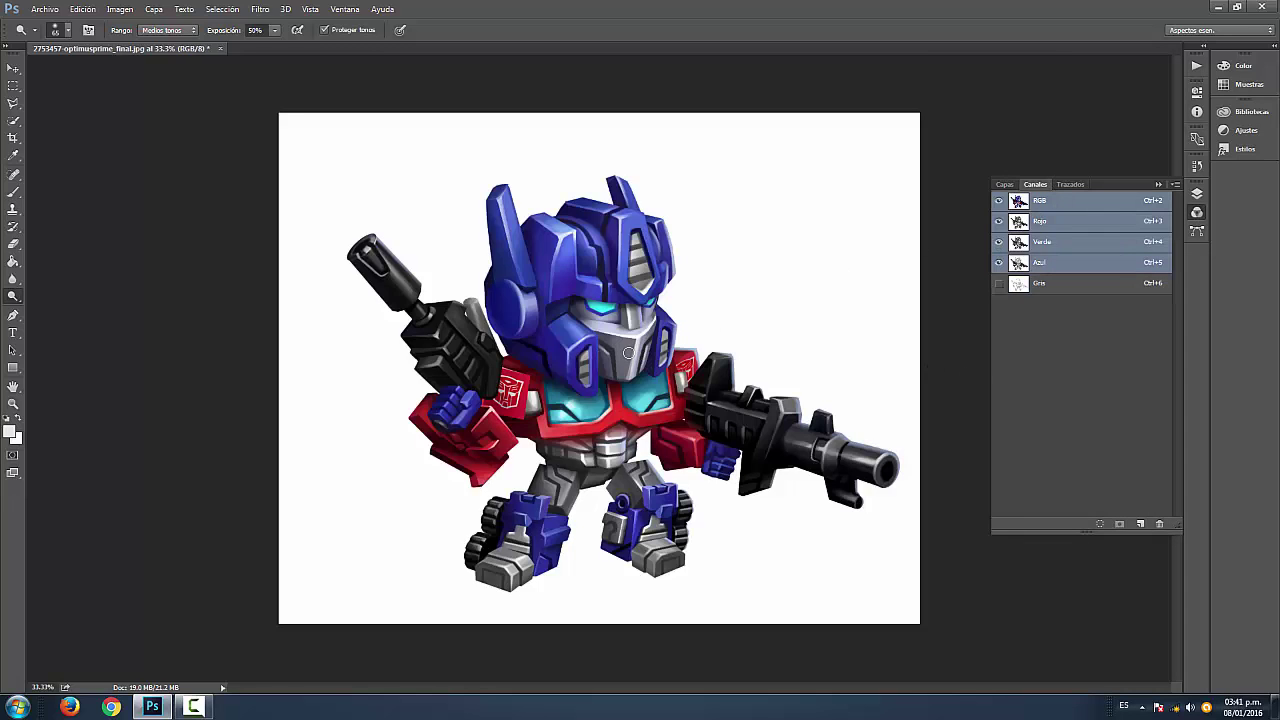
left_click(1063, 285)
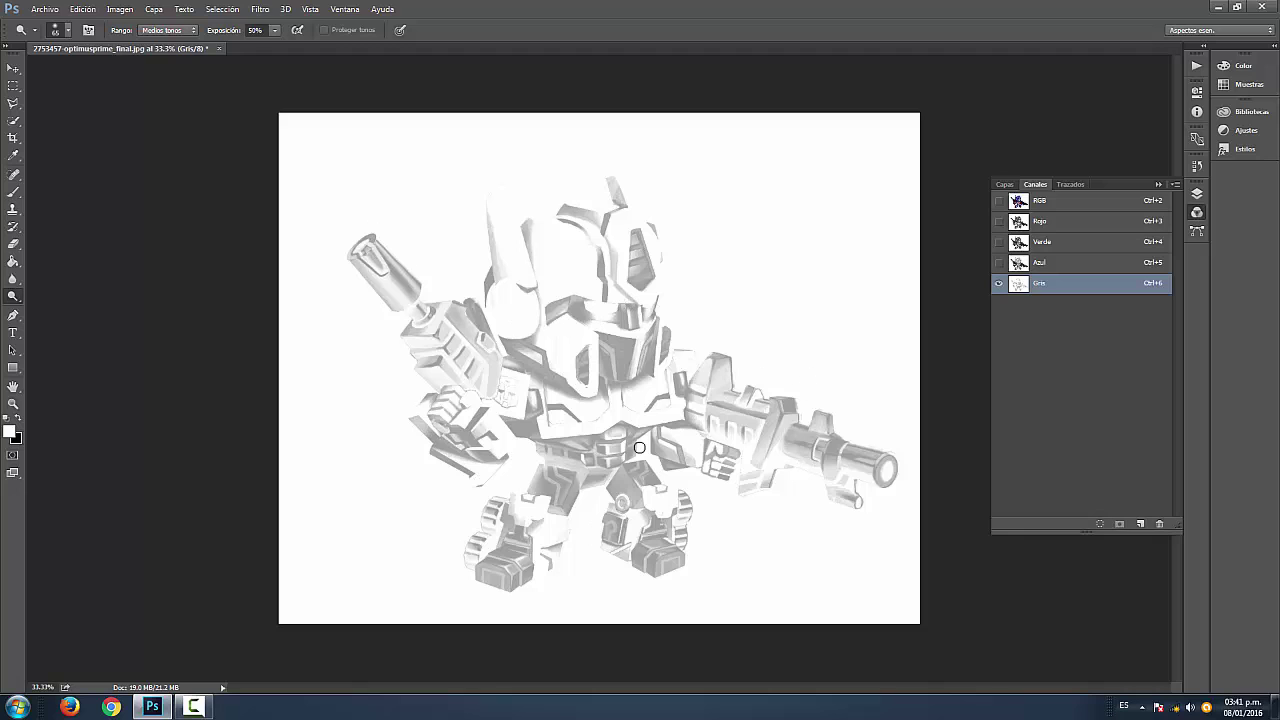
left_click(1085, 207)
left_click(1046, 283)
left_click(1050, 202)
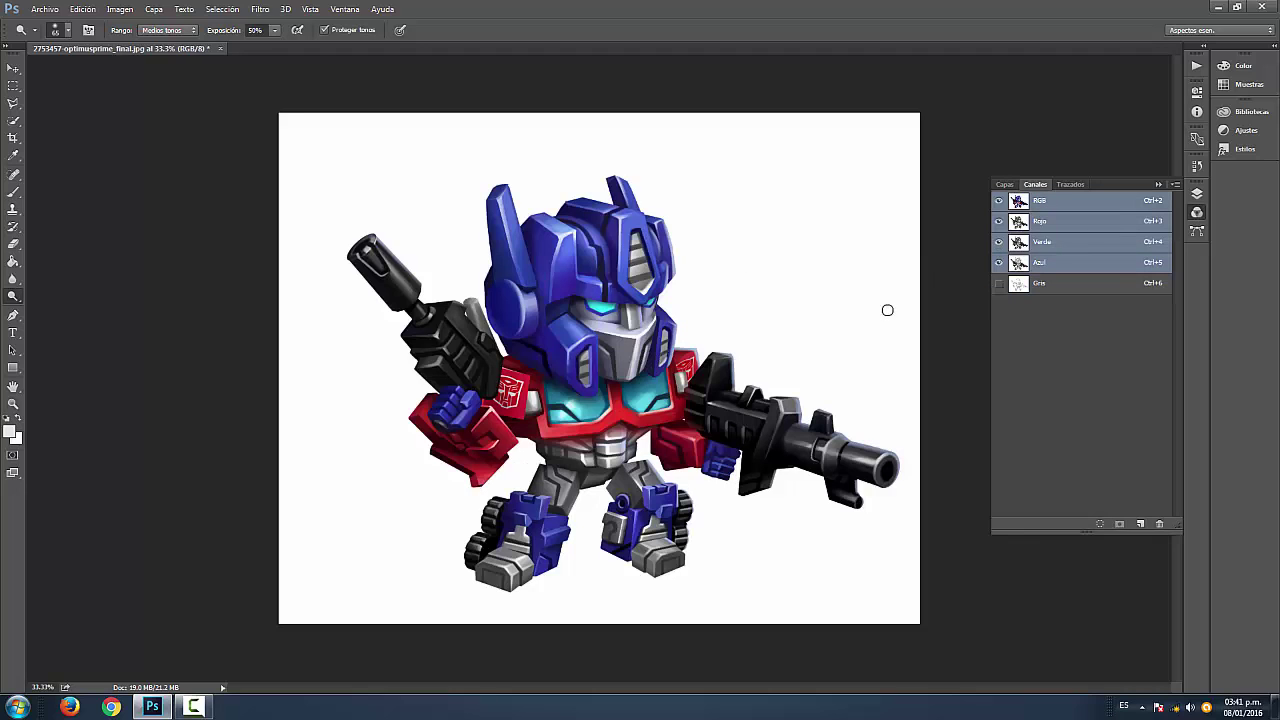
left_click(1068, 288)
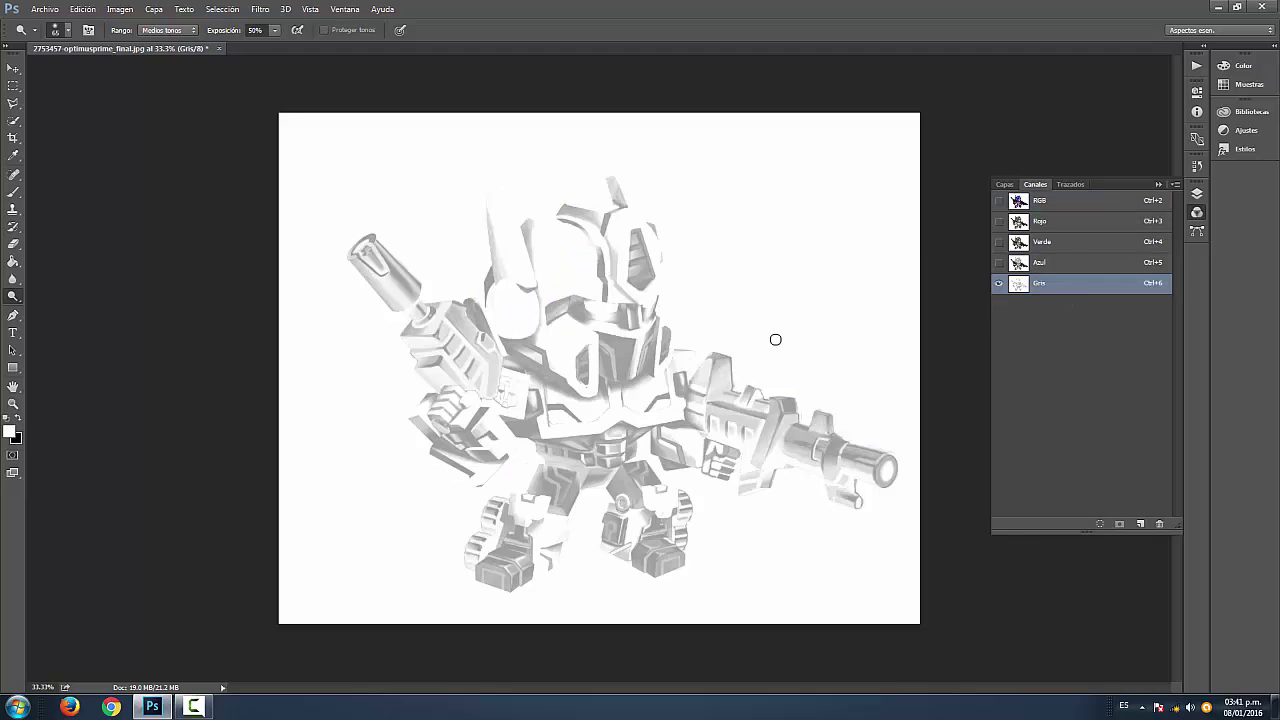
scroll(672, 348, "up", 2)
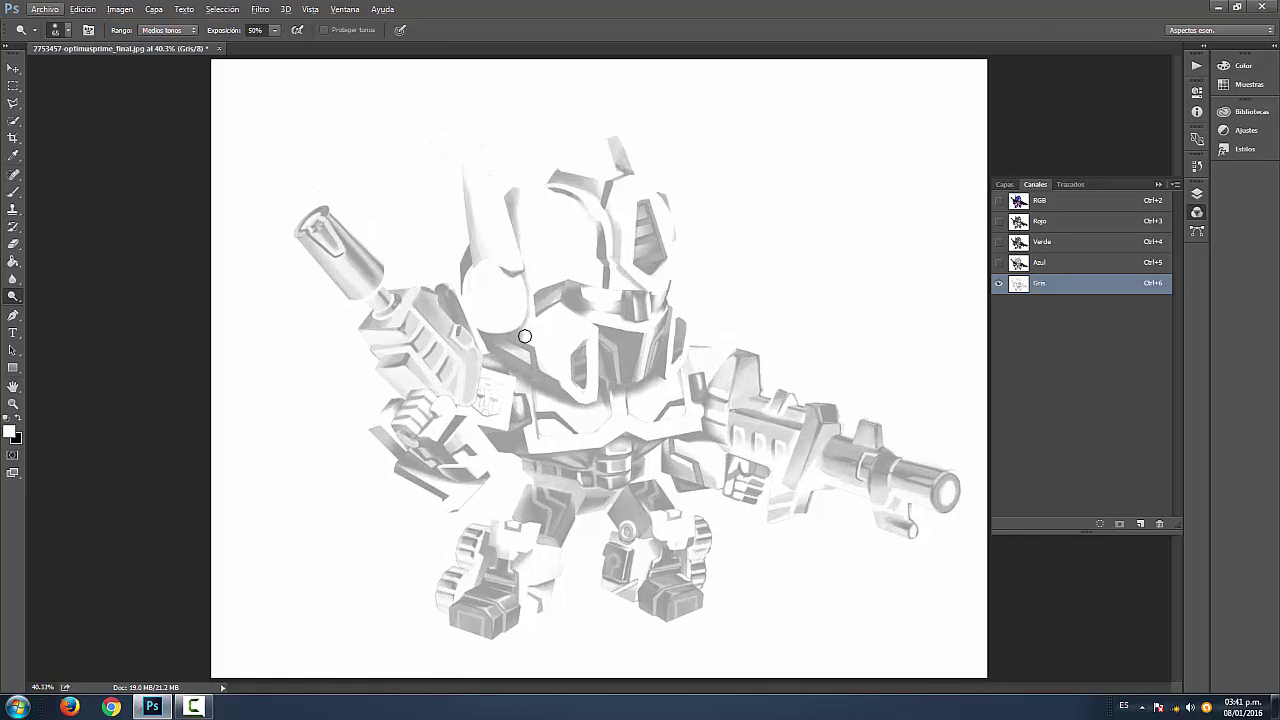
left_click(1064, 204)
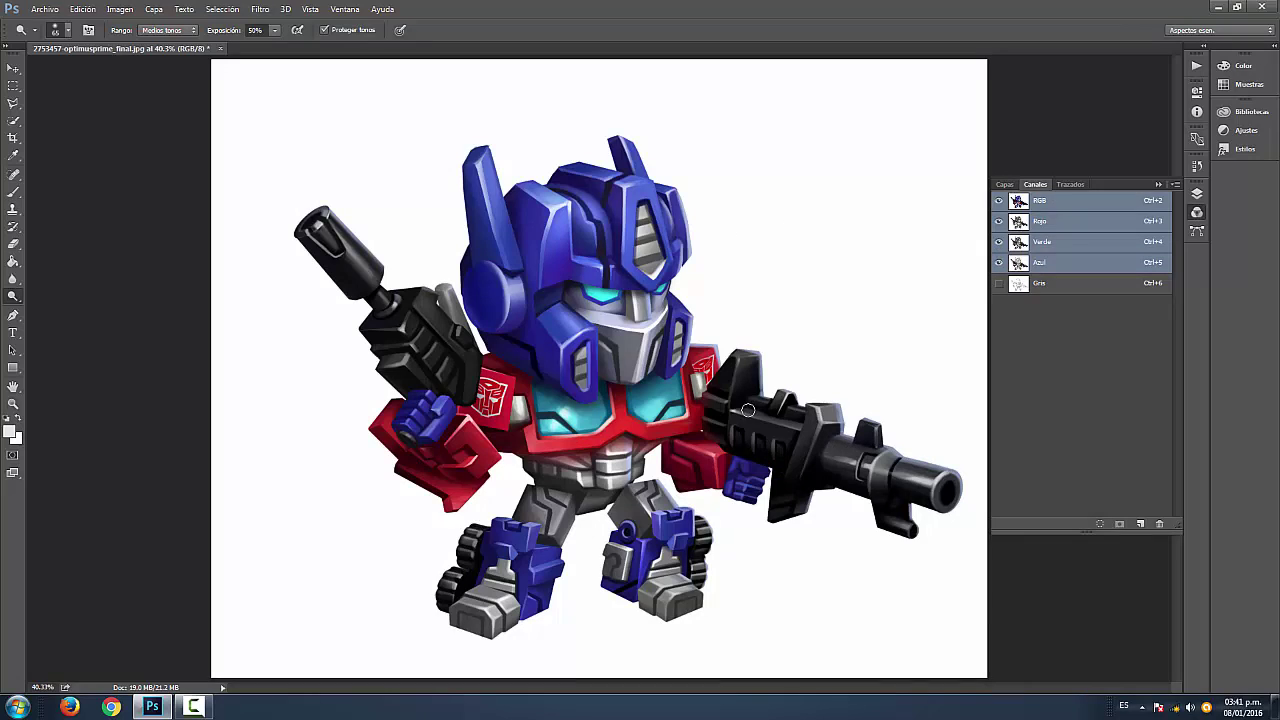
Sample the gray on the robot's face plate to check its brightness value, leaving the foreground color as it is
left_click(6, 434)
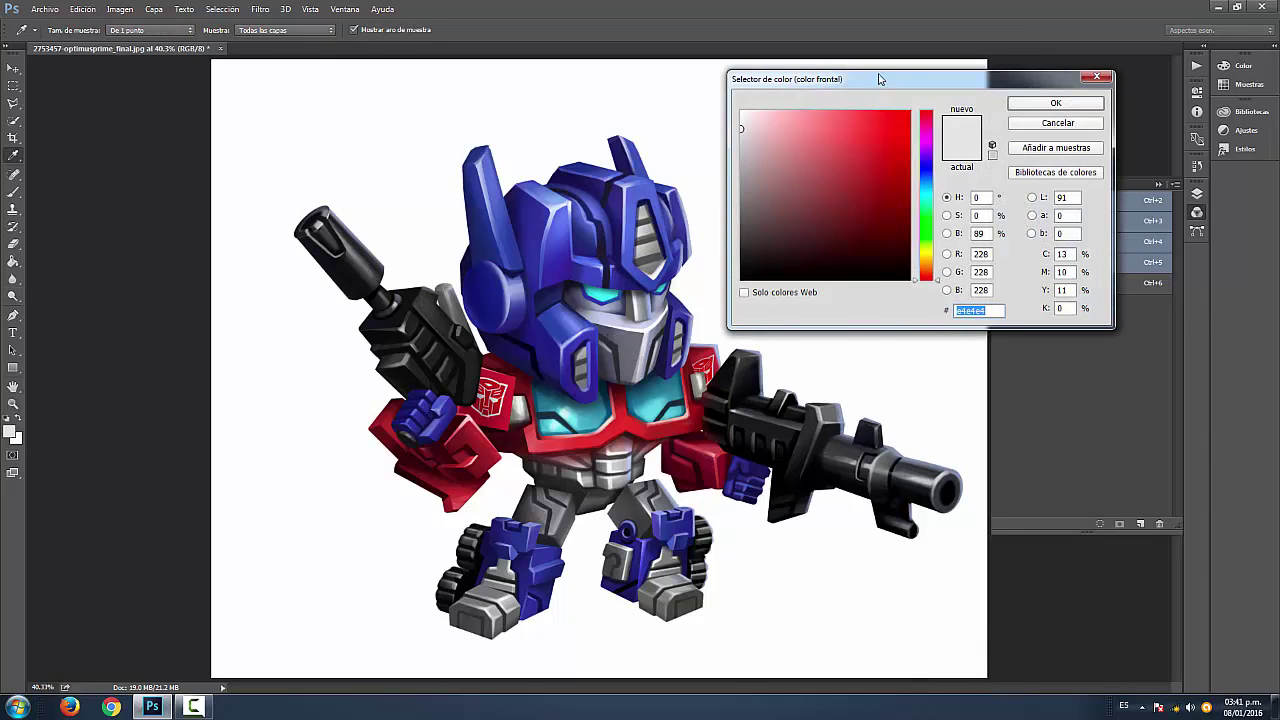
left_click_drag(875, 77, 997, 55)
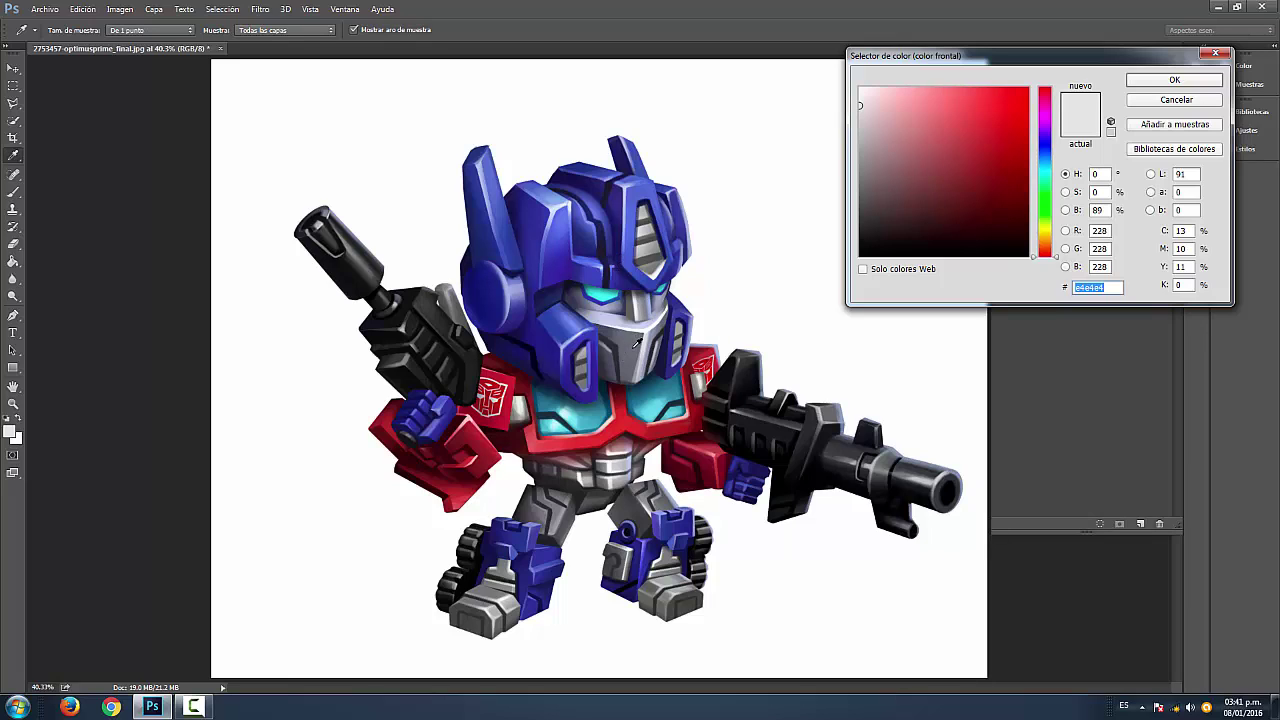
left_click(637, 342)
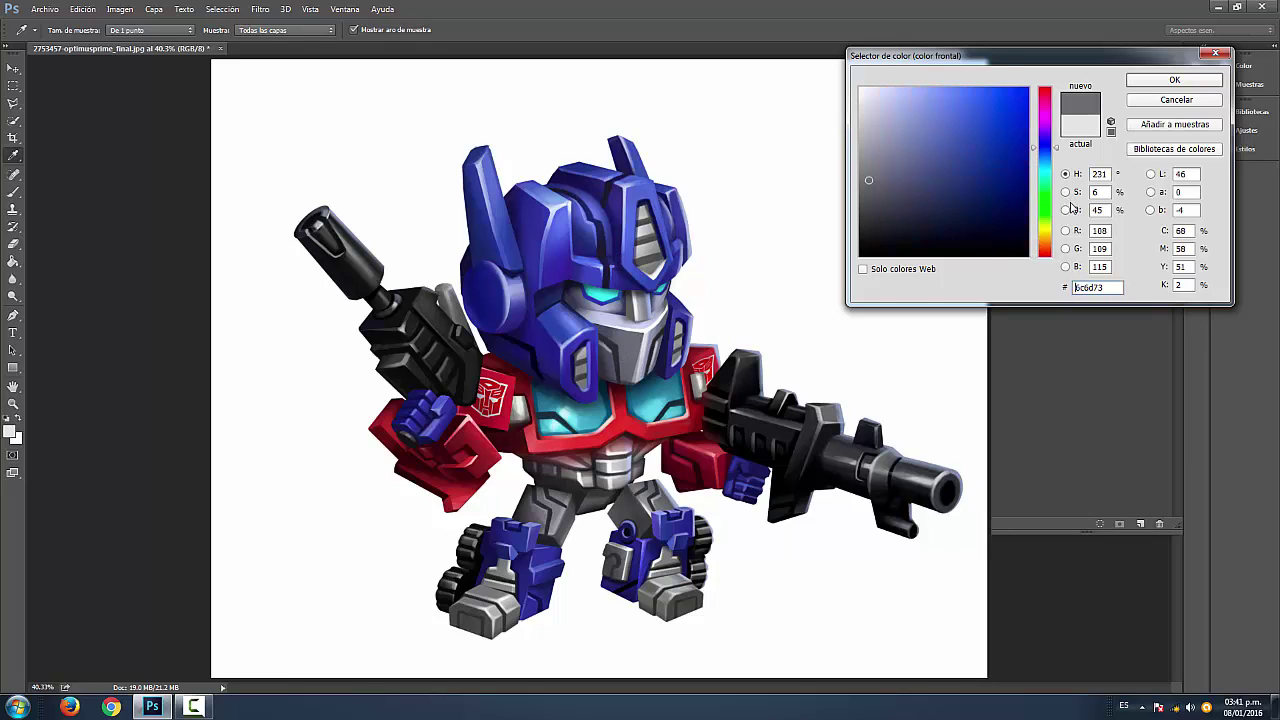
double_click(1110, 211)
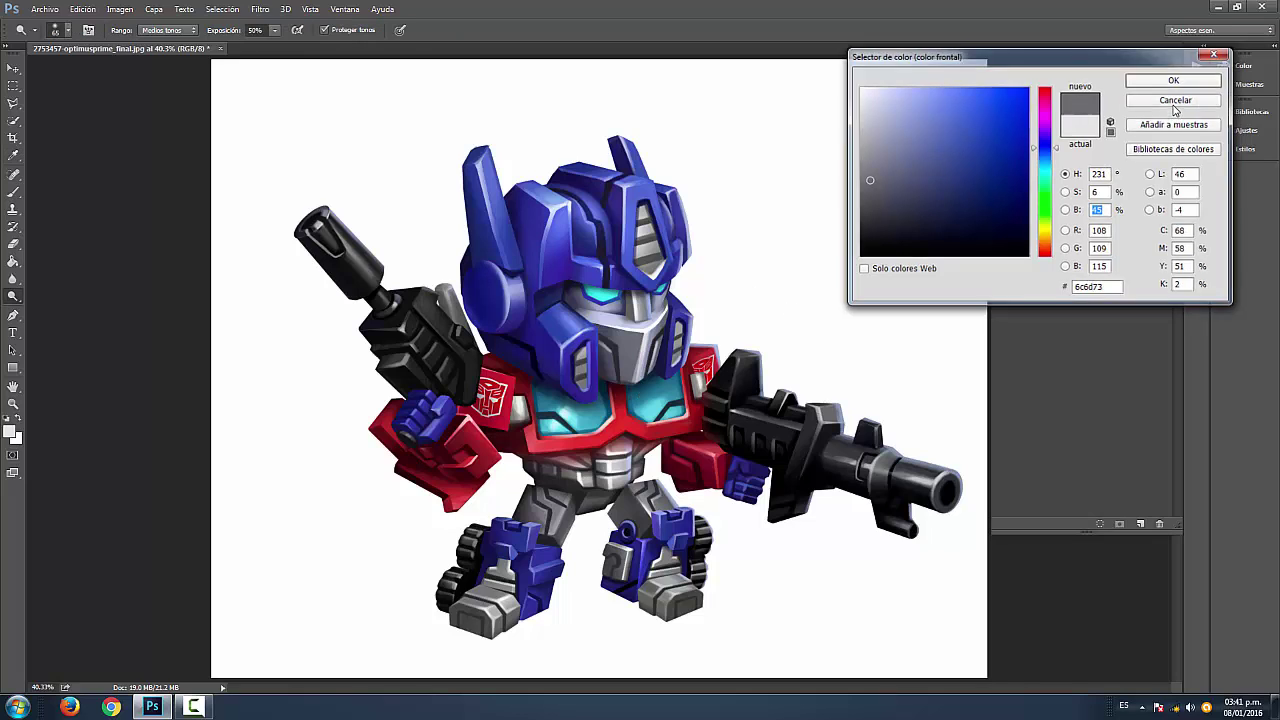
left_click(1174, 80)
key("o")
Apply Levels to the Gris channel, sampling the robot's face plate as black point for an input black level of 132
left_click(1046, 286)
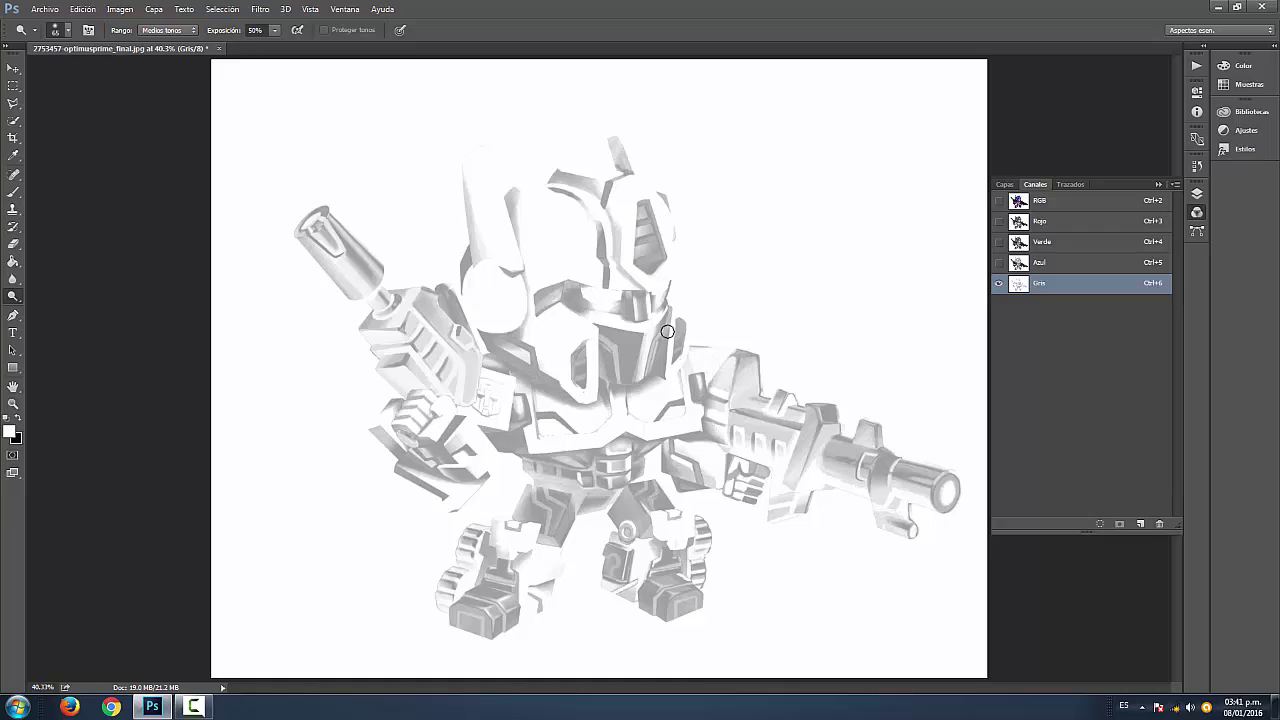
key("ctrl+l")
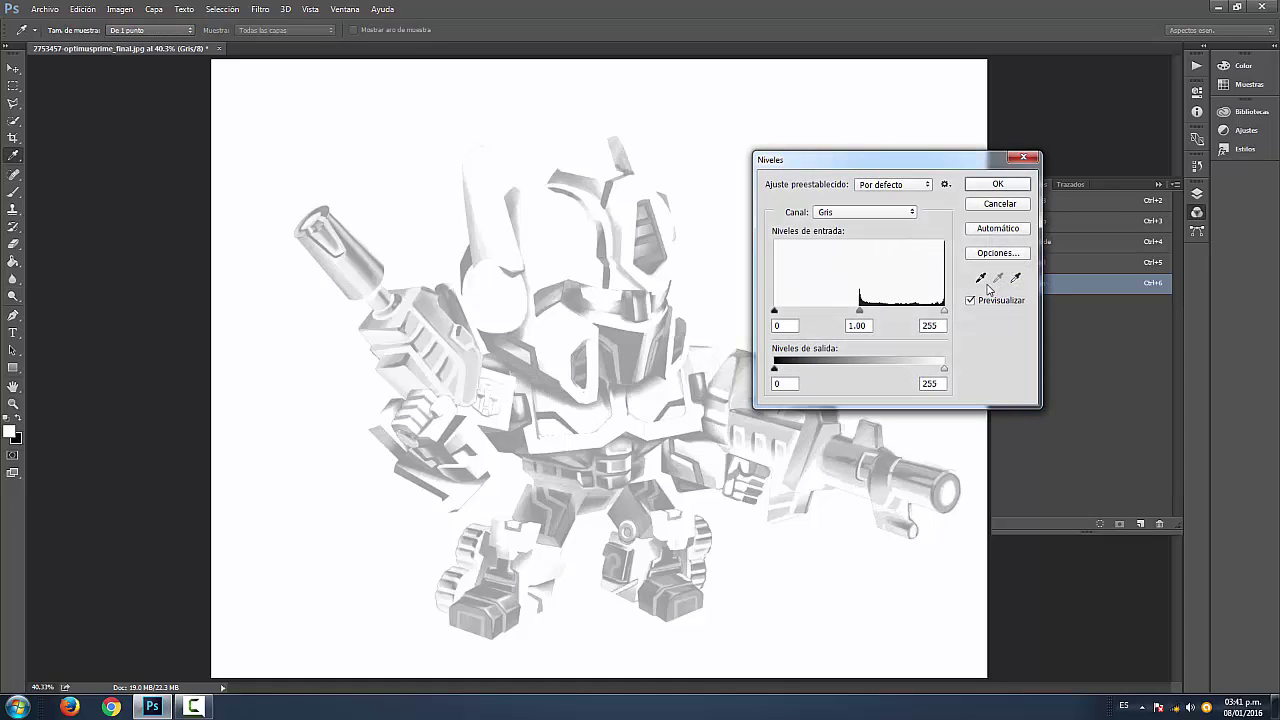
left_click(981, 280)
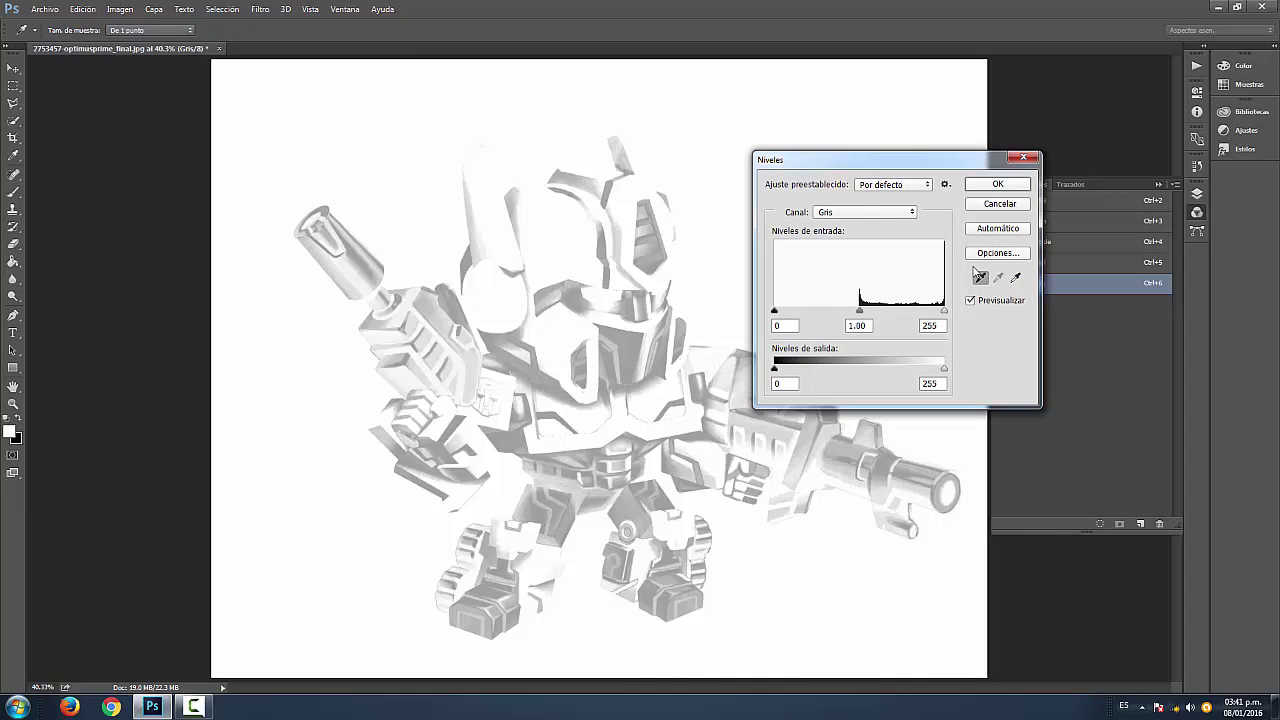
left_click(631, 336)
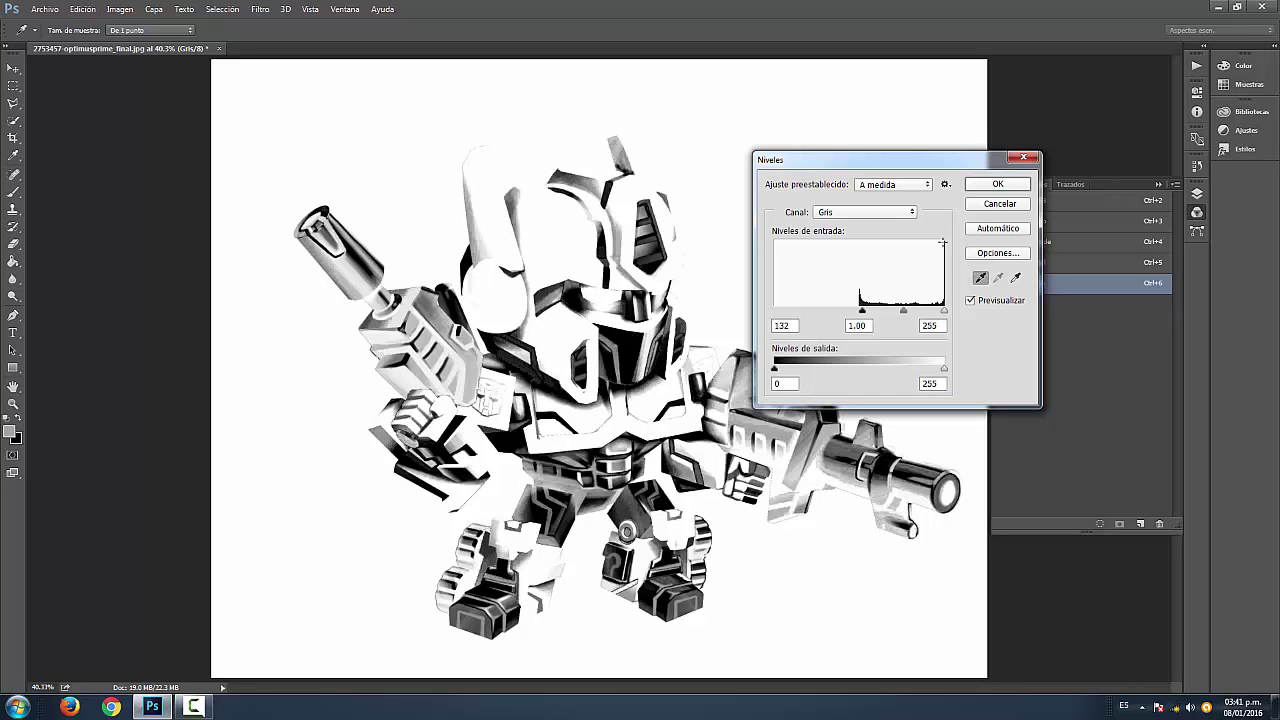
left_click(997, 184)
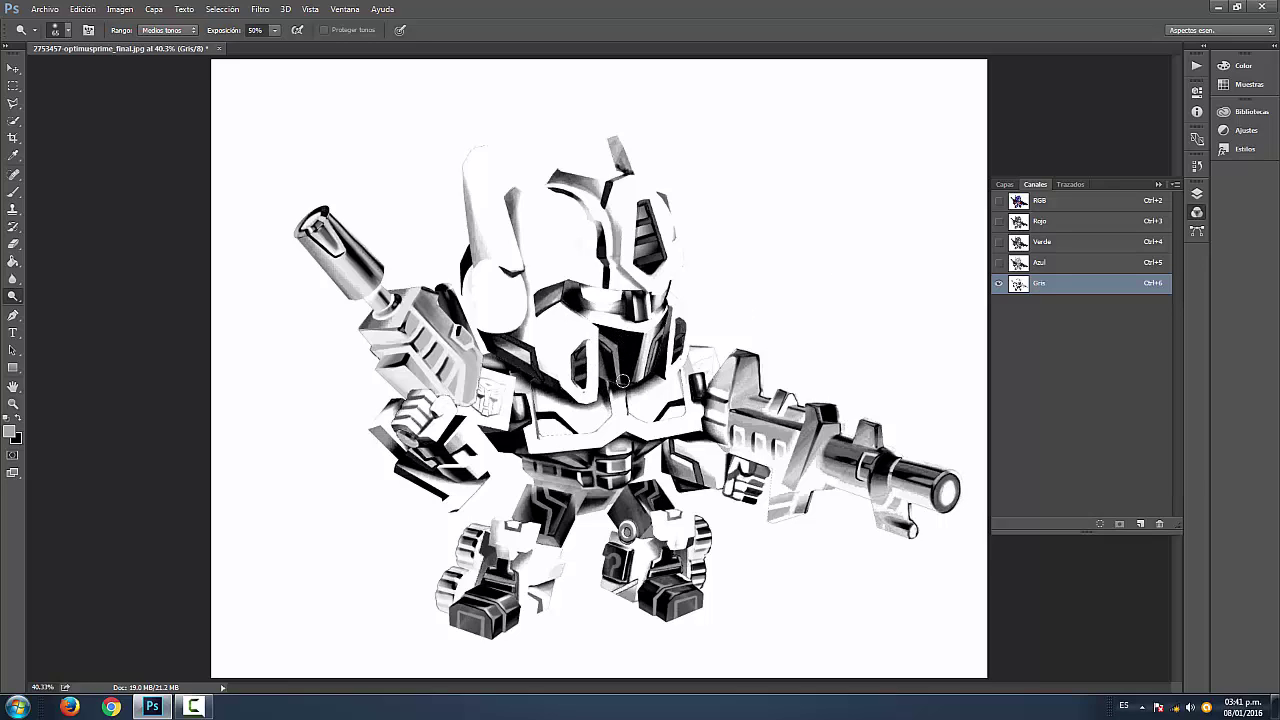
Return to the RGB composite and run a Simulado color separation action to generate the spot channels
left_click(1040, 202)
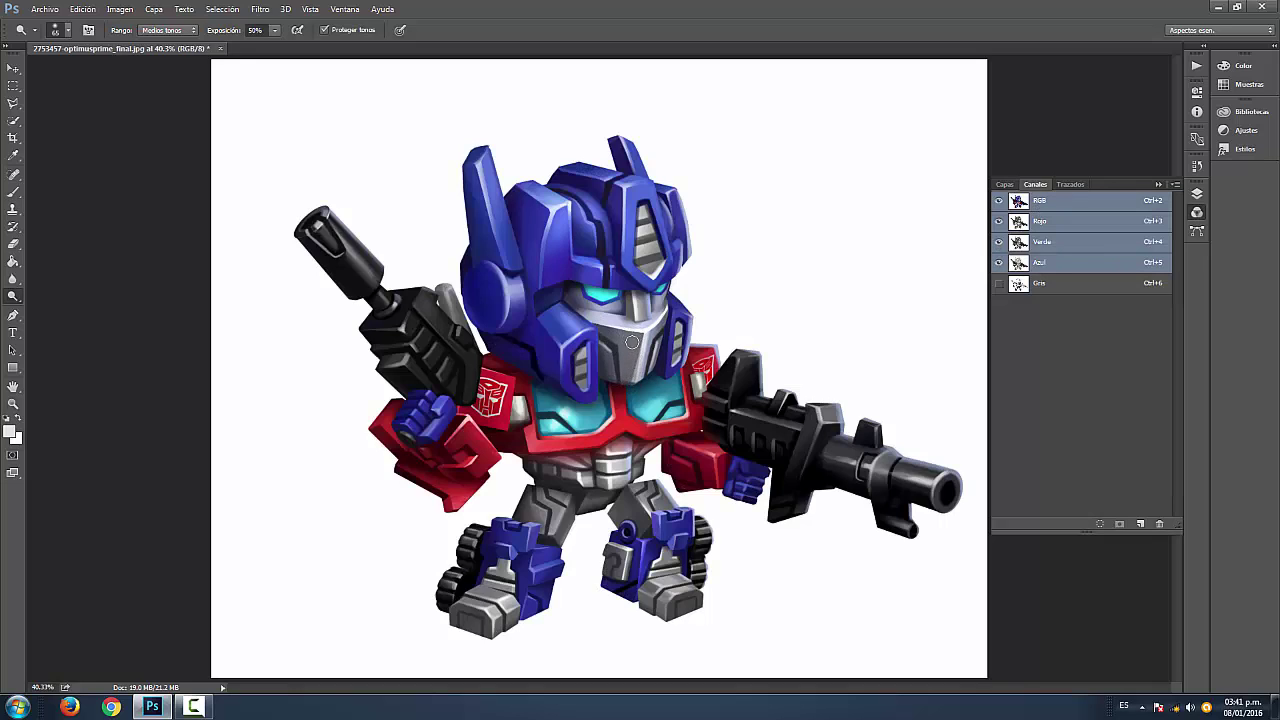
left_click(1004, 185)
left_click(1036, 187)
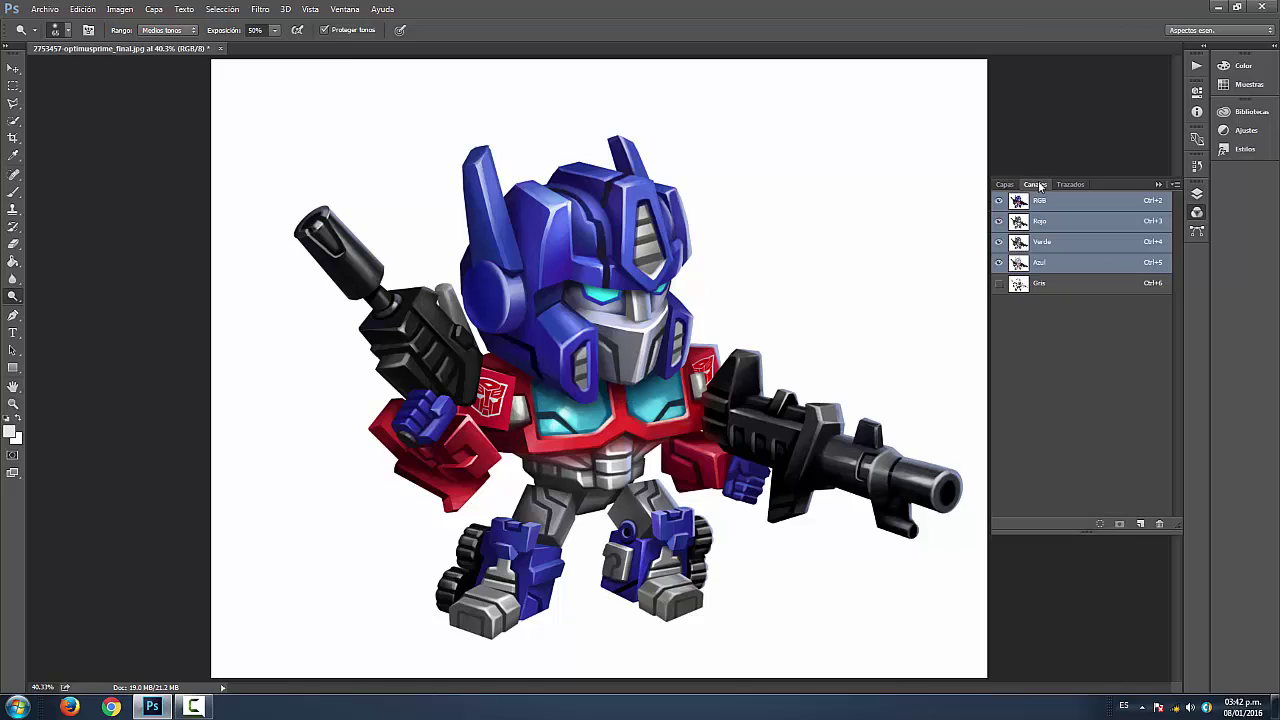
left_click(1197, 70)
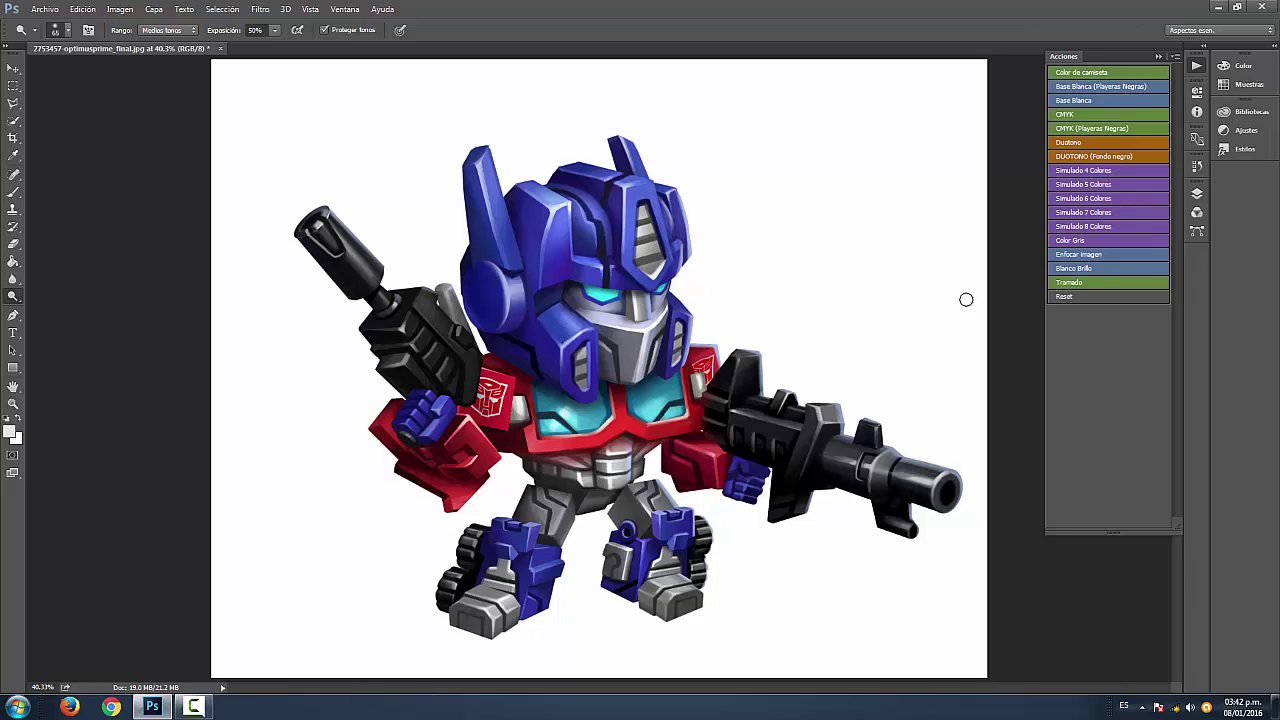
left_click(1197, 212)
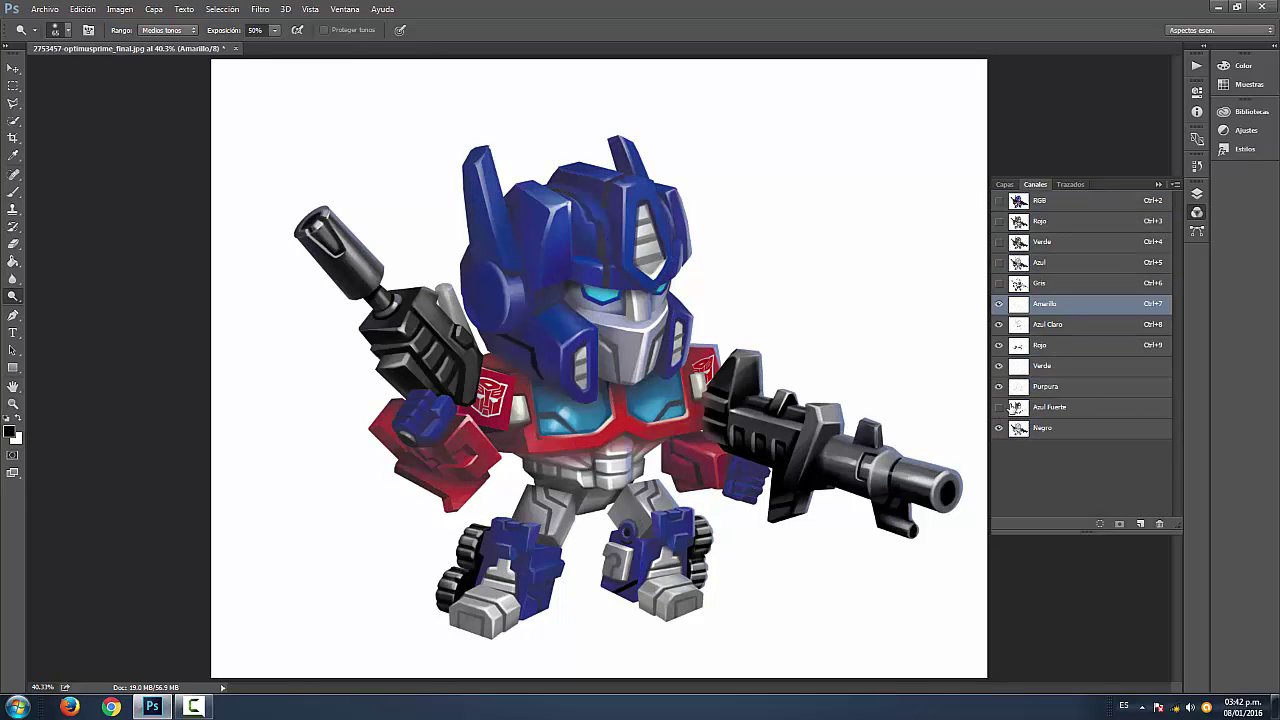
Delete the Purpura and Verde spot channels from the separation
left_click(1079, 406)
left_click(1060, 388)
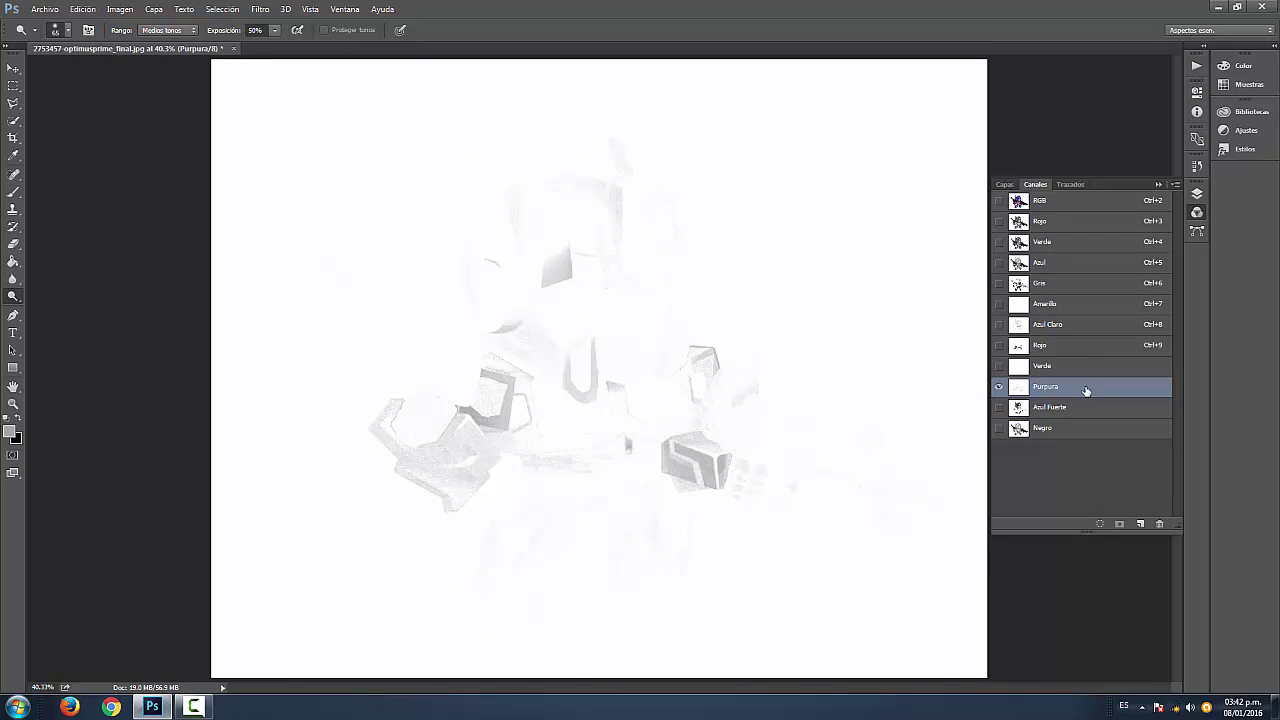
left_click_drag(1141, 472, 1161, 524)
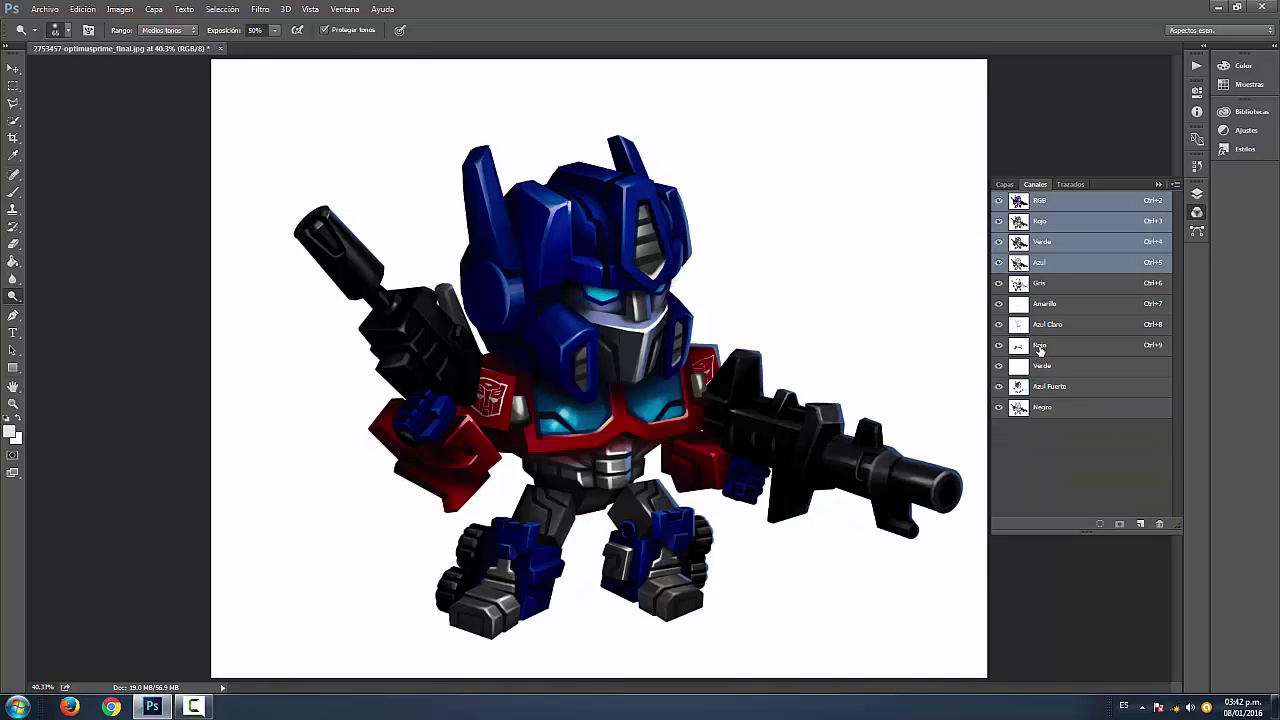
left_click_drag(1100, 395, 1161, 524)
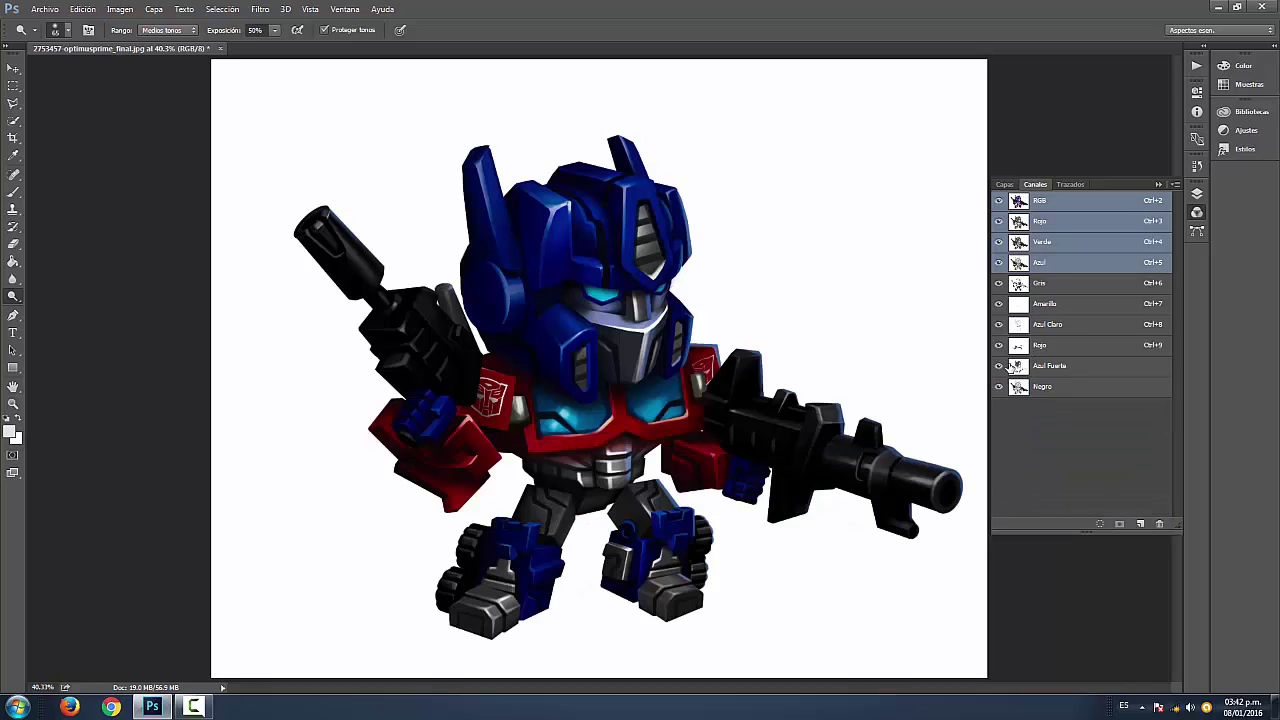
Inspect the Rojo and Azul Claro spot channels, and delete the Amarillo channel
left_click(1020, 366)
left_click(999, 345)
left_click(1060, 345)
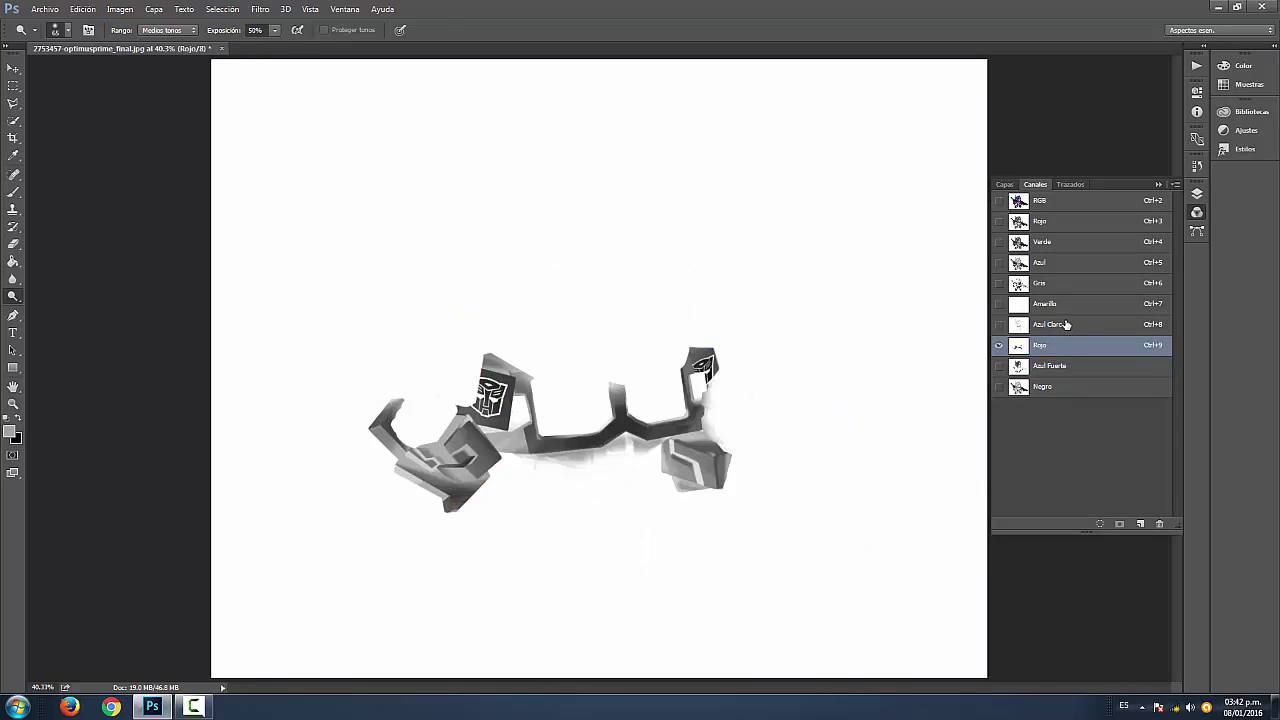
left_click(1065, 325)
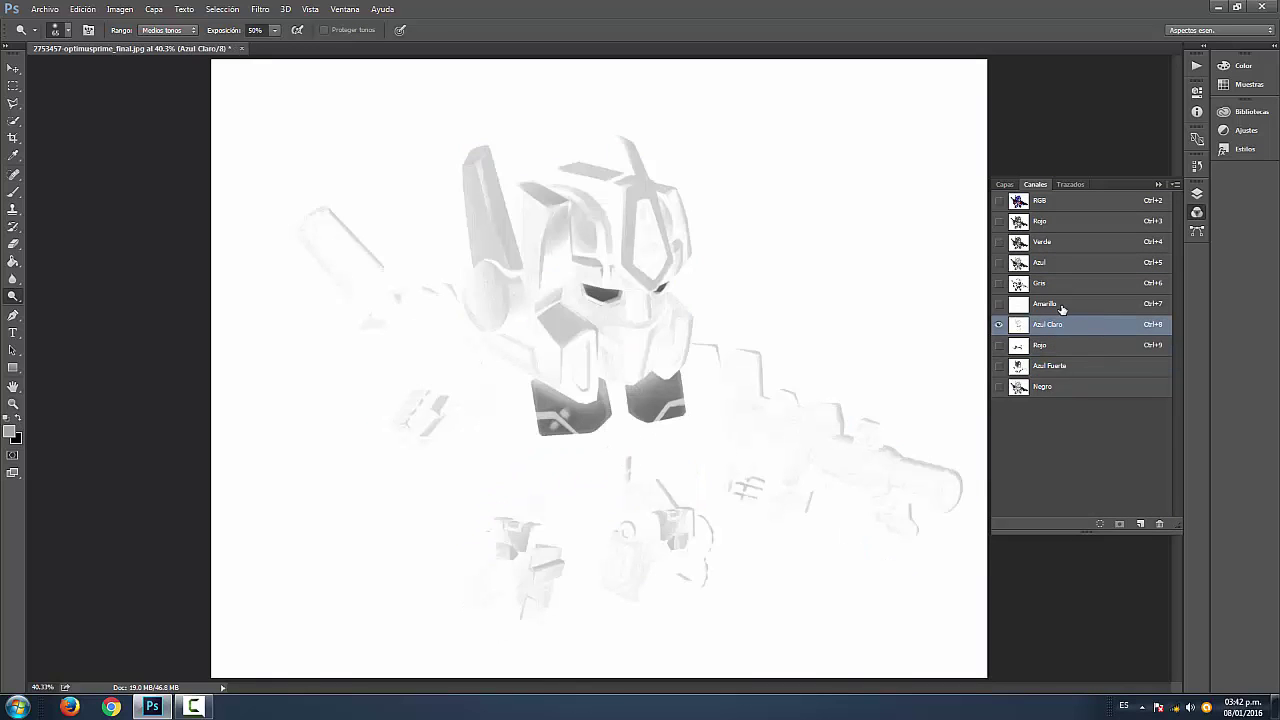
left_click(1062, 306)
left_click_drag(1058, 306, 1158, 524)
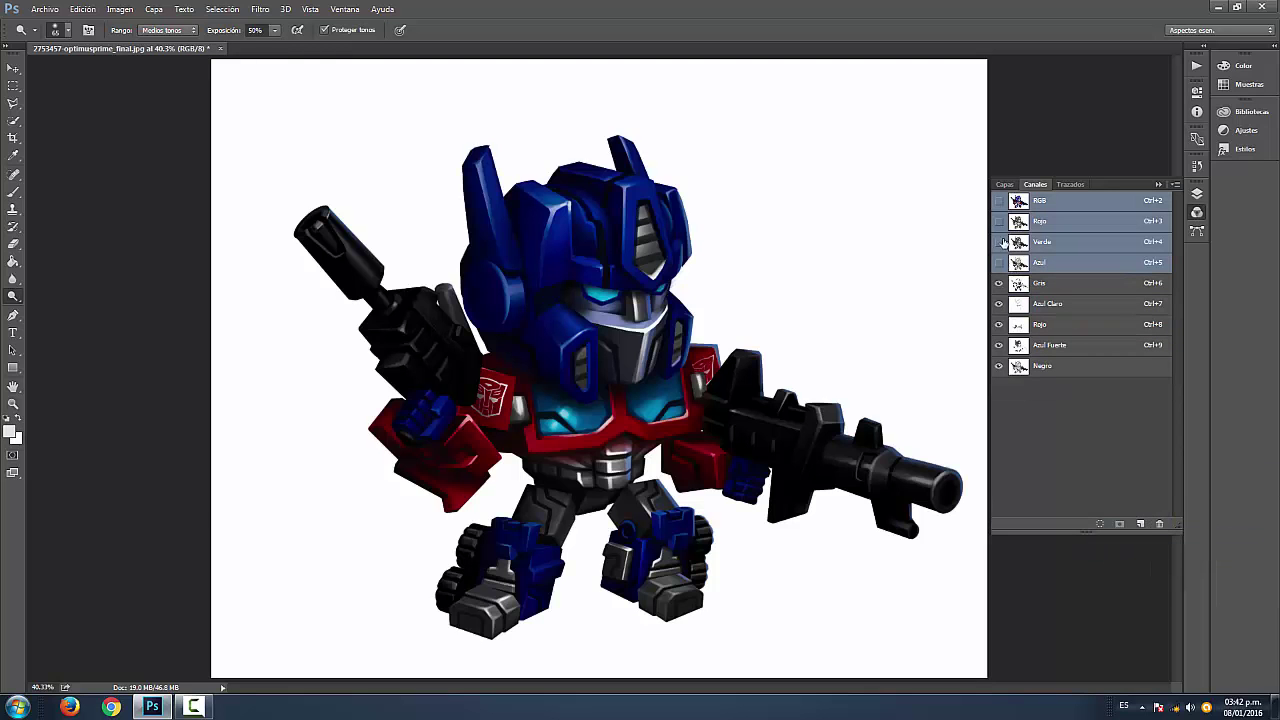
Isolate the Gris channel and check the brightness of its spot color
left_click_drag(998, 201, 999, 324)
left_click(1072, 288)
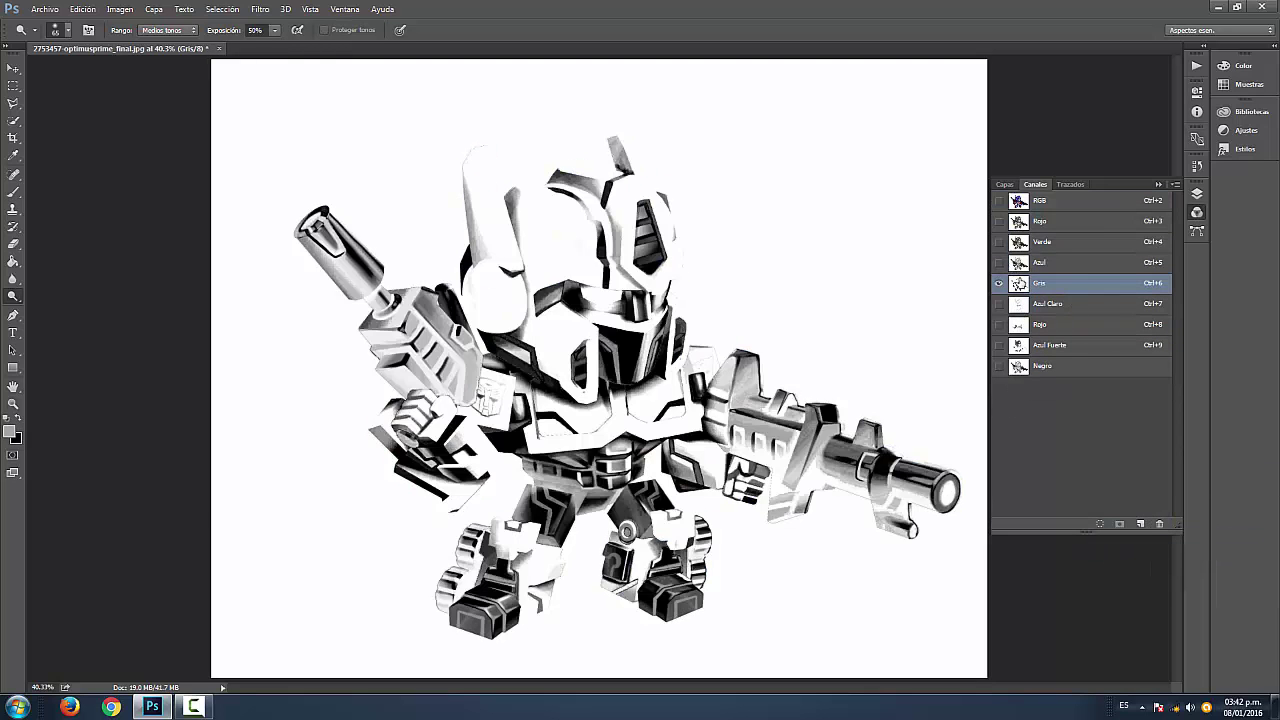
double_click(1020, 284)
left_click(1012, 144)
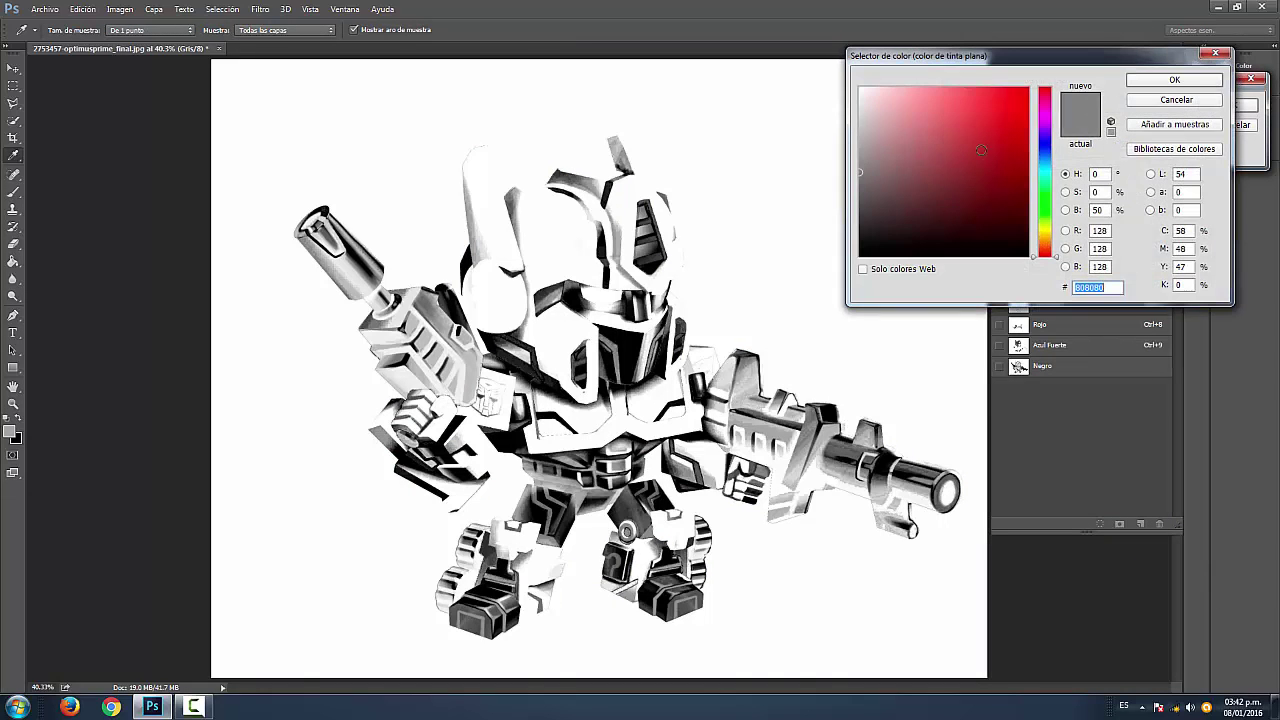
left_click(1106, 210)
left_click(1145, 86)
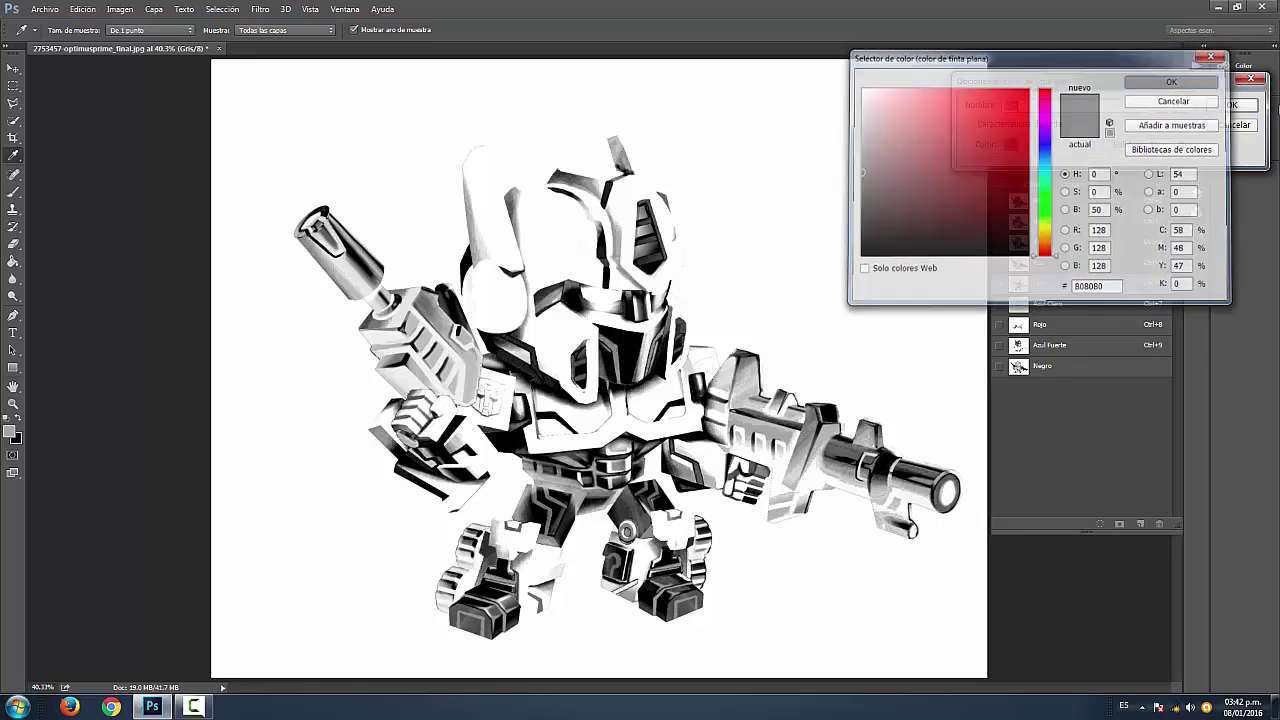
left_click(1234, 106)
Show the Azul Claro, Rojo, Azul Fuerte and Negro channels together with Gris to preview the separation
left_click(999, 304)
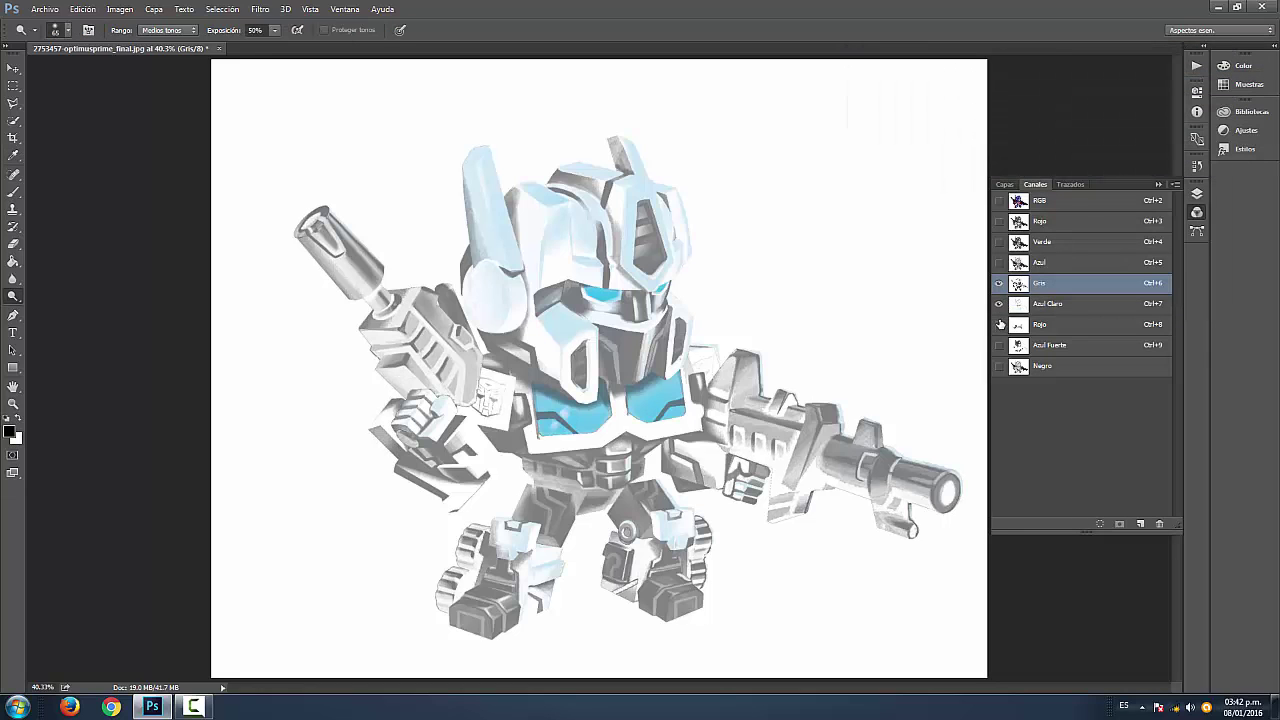
left_click(998, 325)
left_click(999, 346)
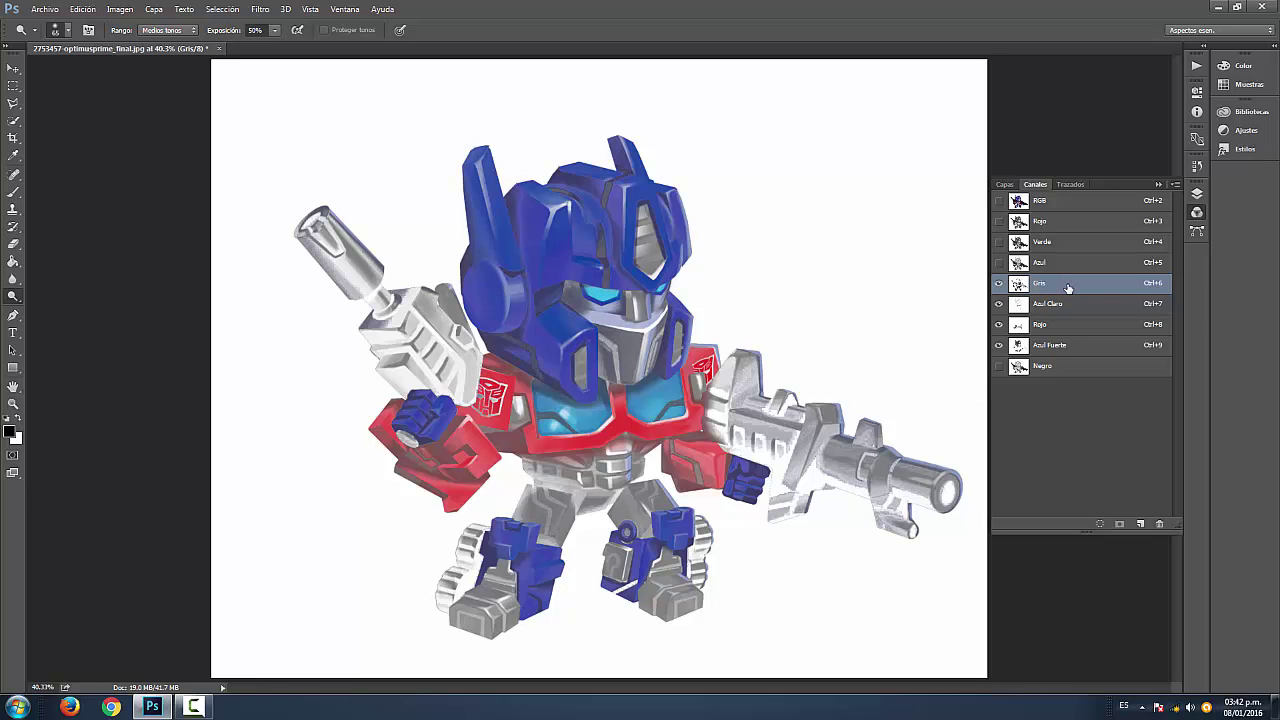
left_click(998, 366)
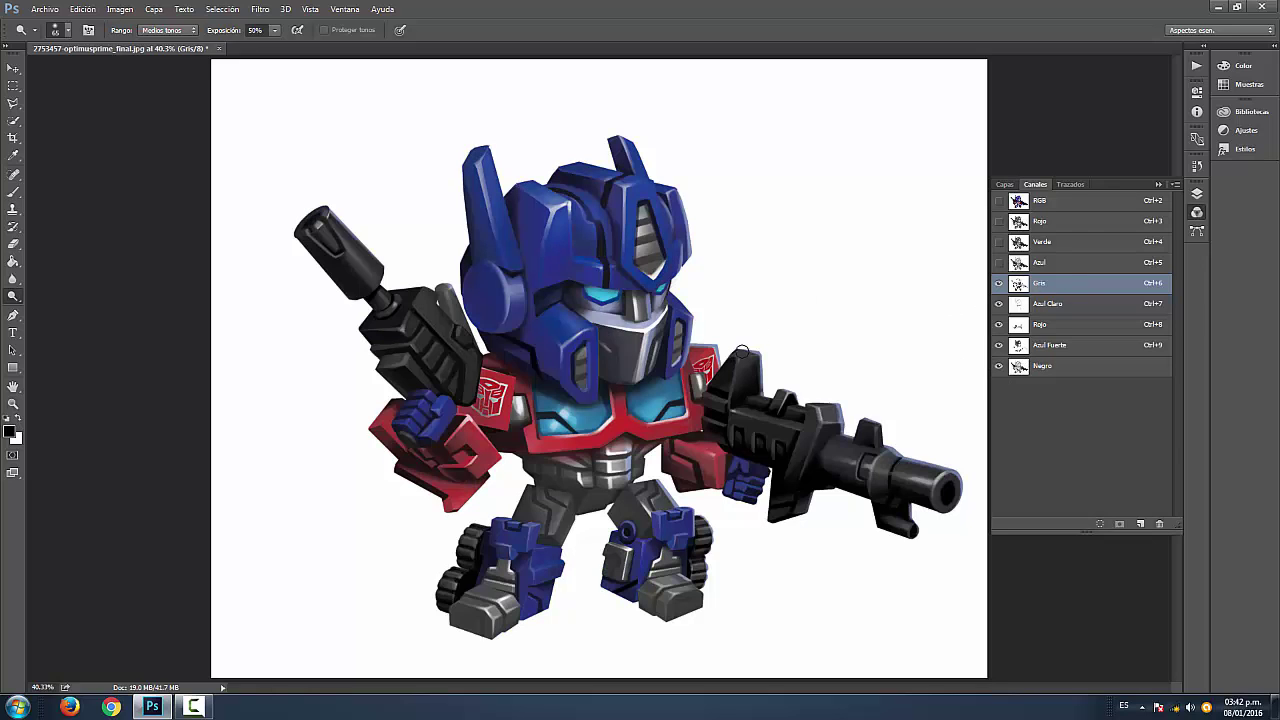
View the Negro channel on its own and compare it with the RGB composite
left_click(998, 366)
left_click(1030, 366)
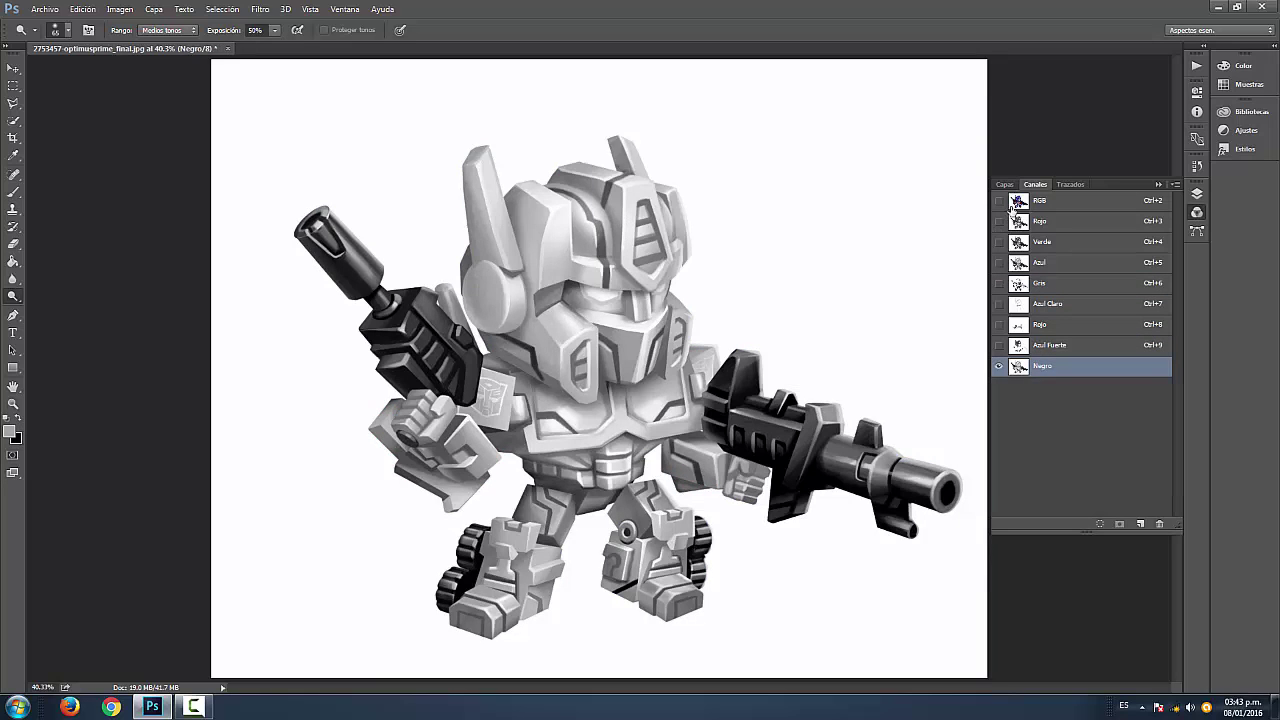
left_click(1058, 203)
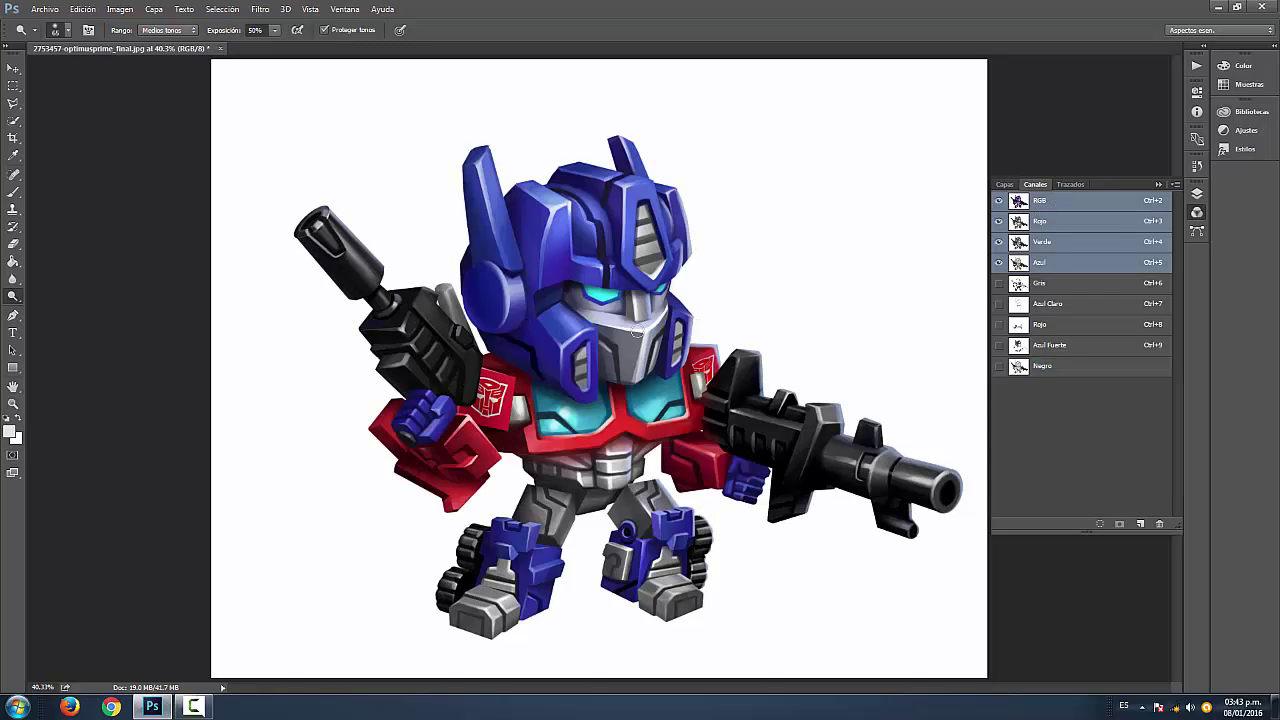
Lighten the Negro channel with Levels, sampling the white point on the gray mask of the robot's face
left_click(1042, 370)
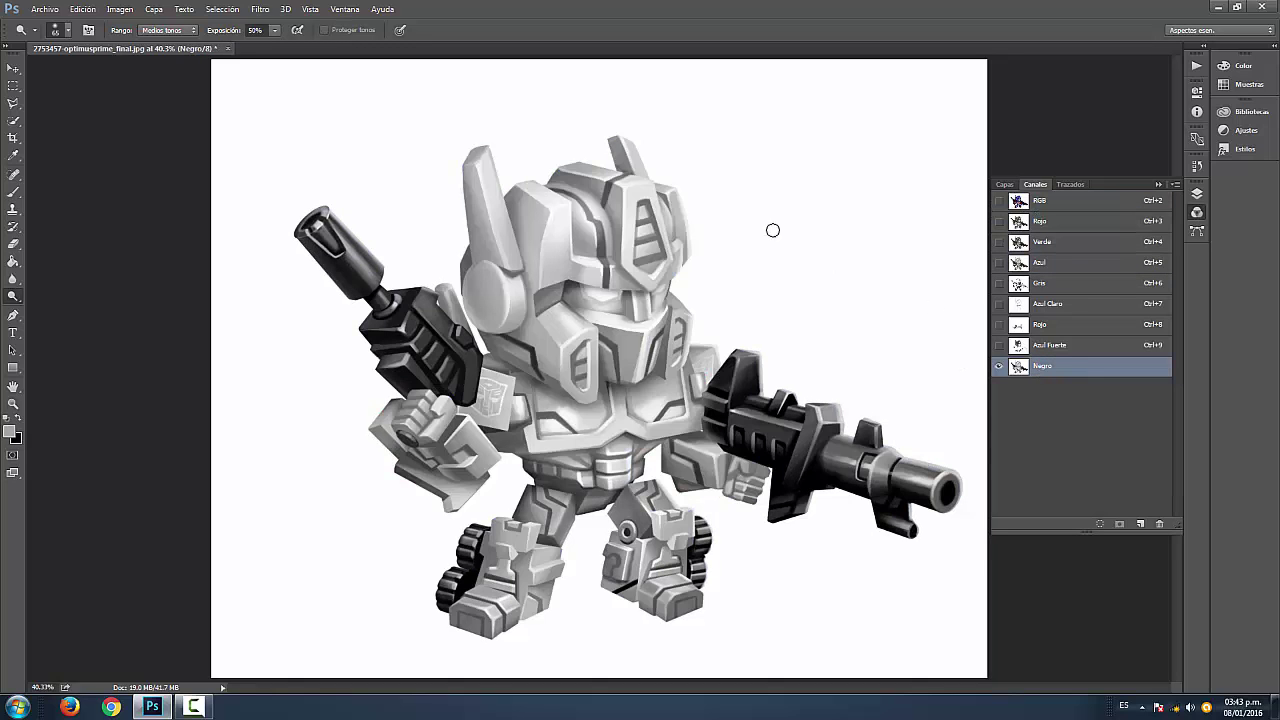
left_click(1050, 289)
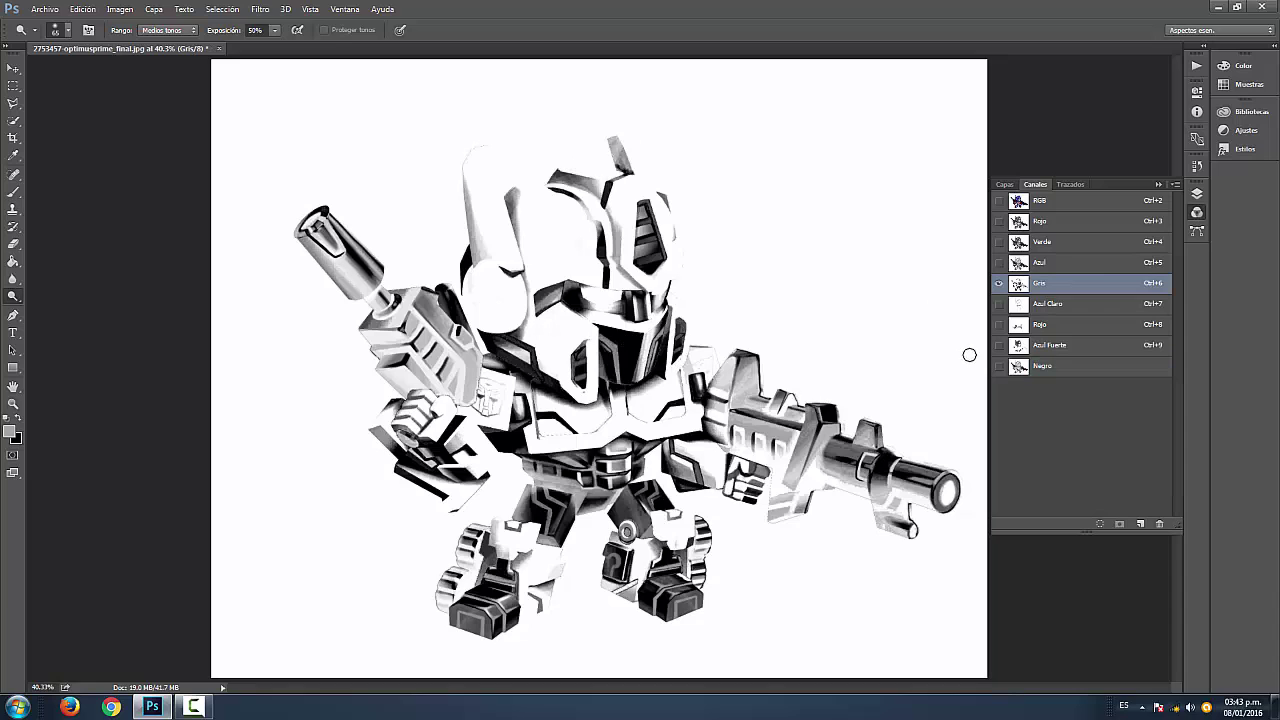
left_click(1050, 367)
key("ctrl+l")
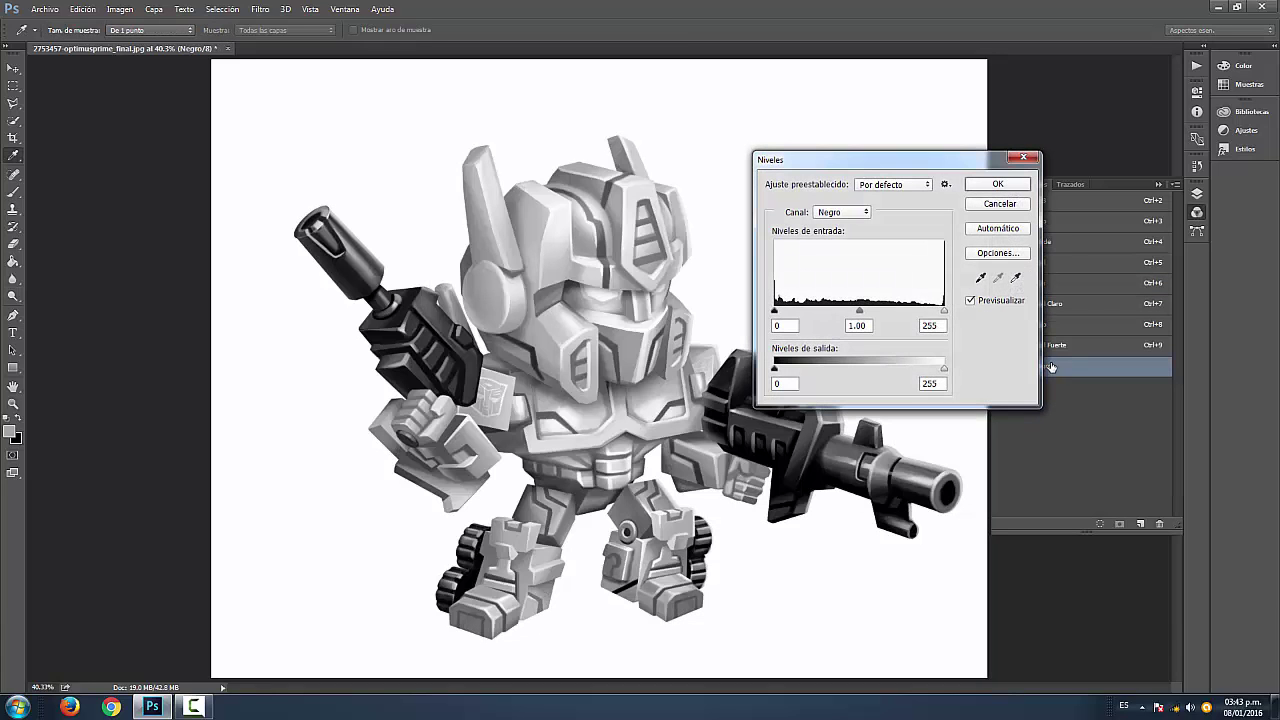
left_click(1015, 279)
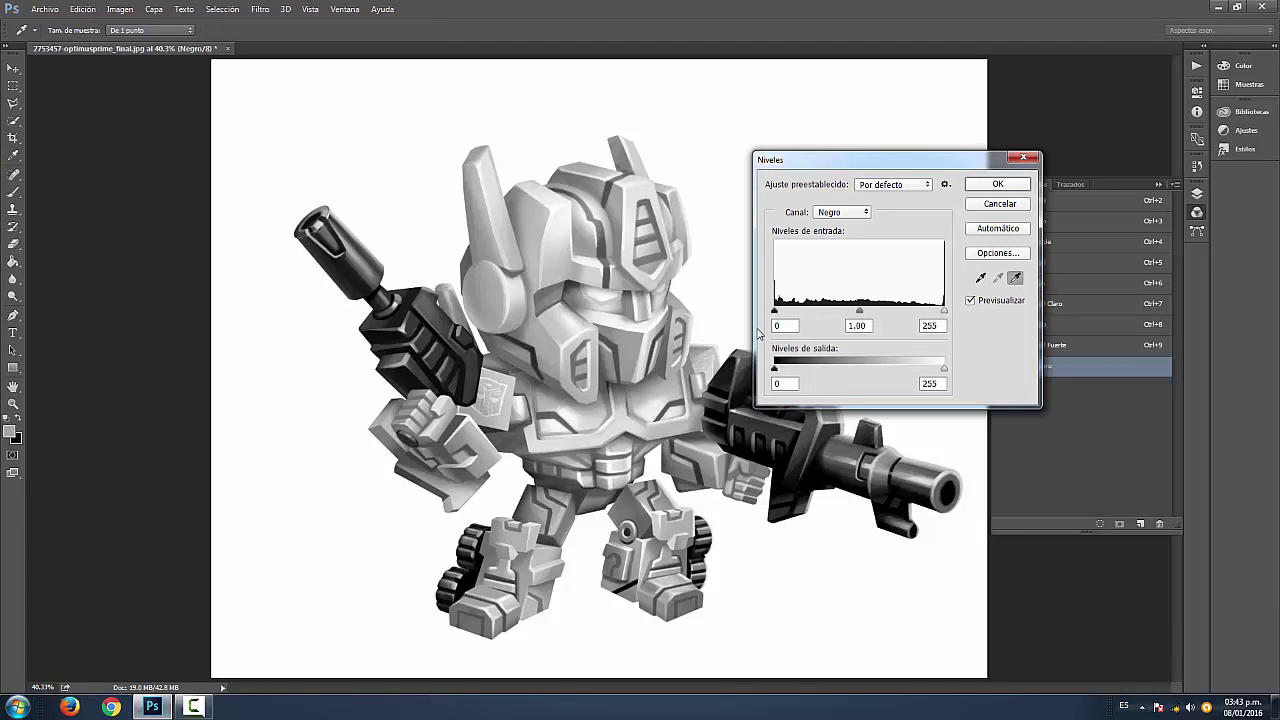
left_click(637, 344)
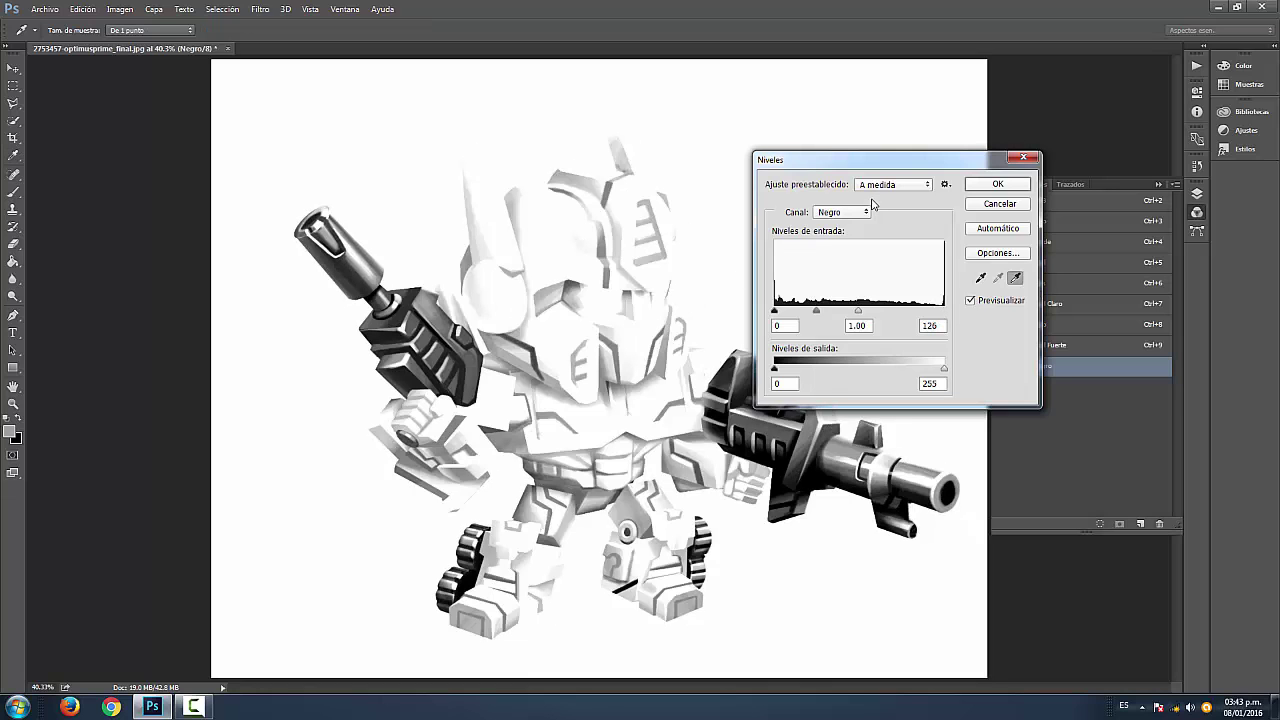
left_click(997, 184)
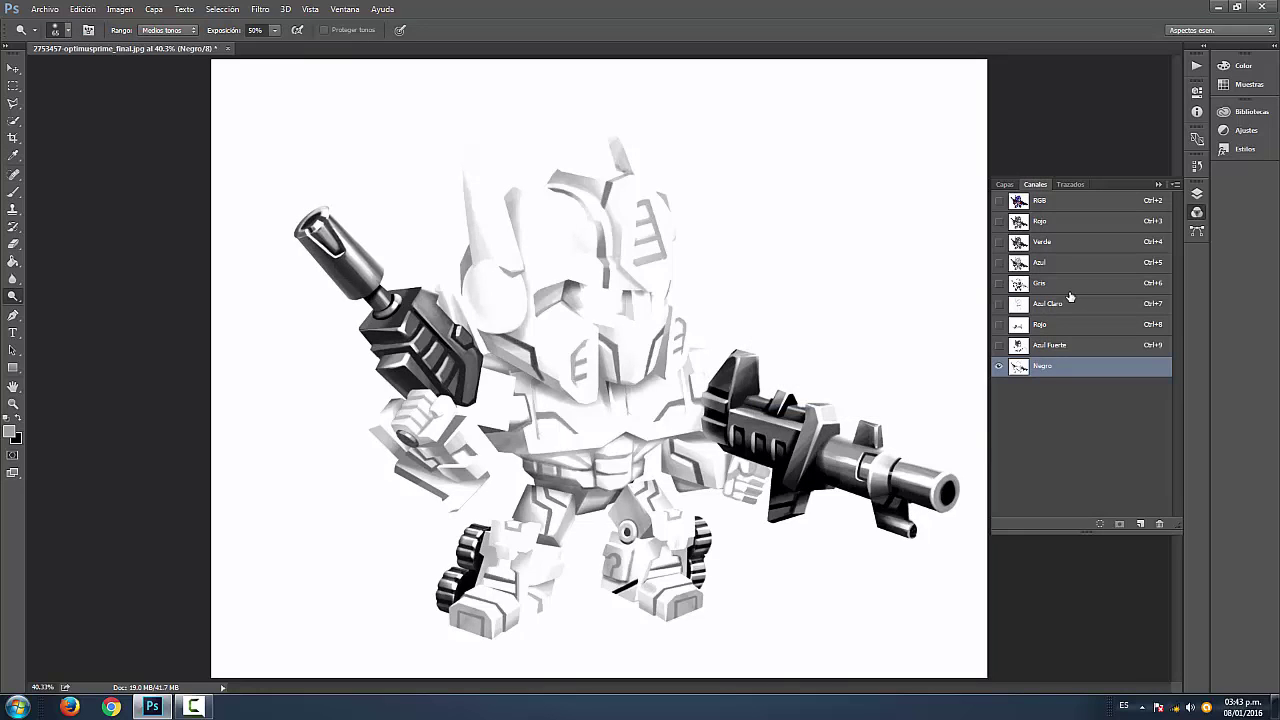
Show the Gris, Azul Claro, Rojo, Azul Fuerte and Negro channels together and examine the adjusted separation
left_click(1070, 302)
left_click(1060, 283)
left_click(998, 303)
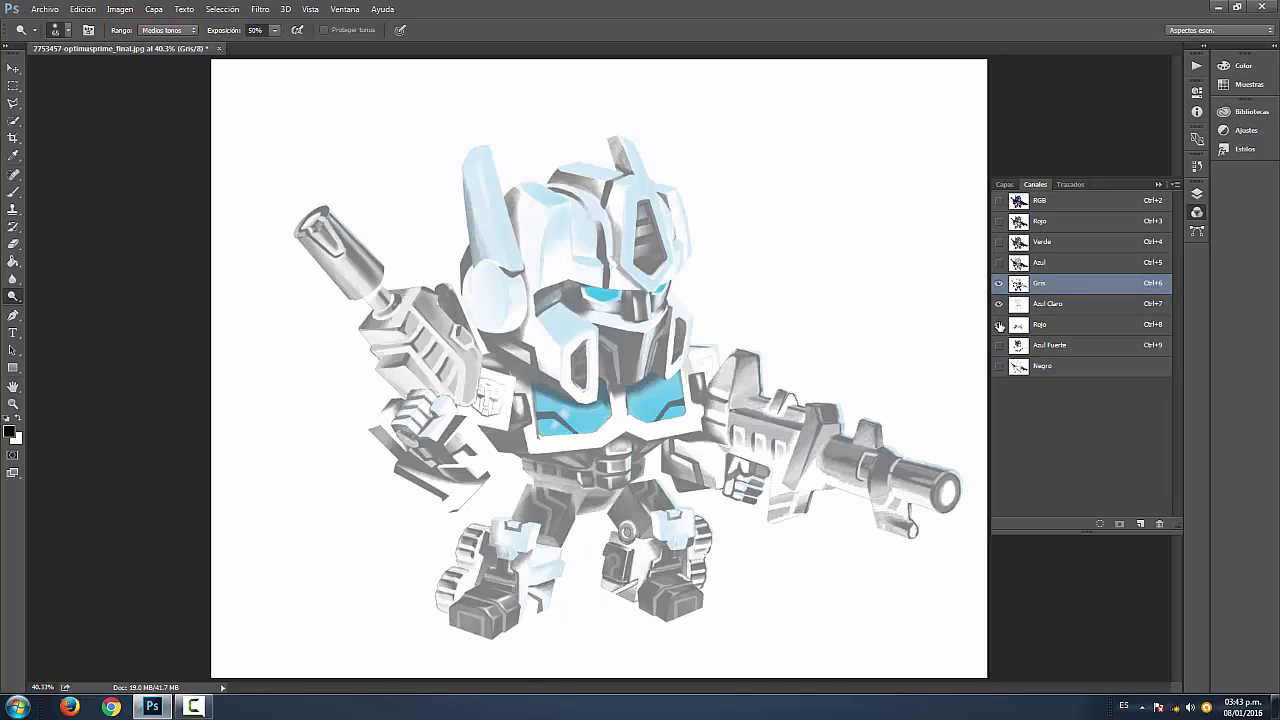
left_click(998, 324)
left_click(998, 345)
left_click(998, 366)
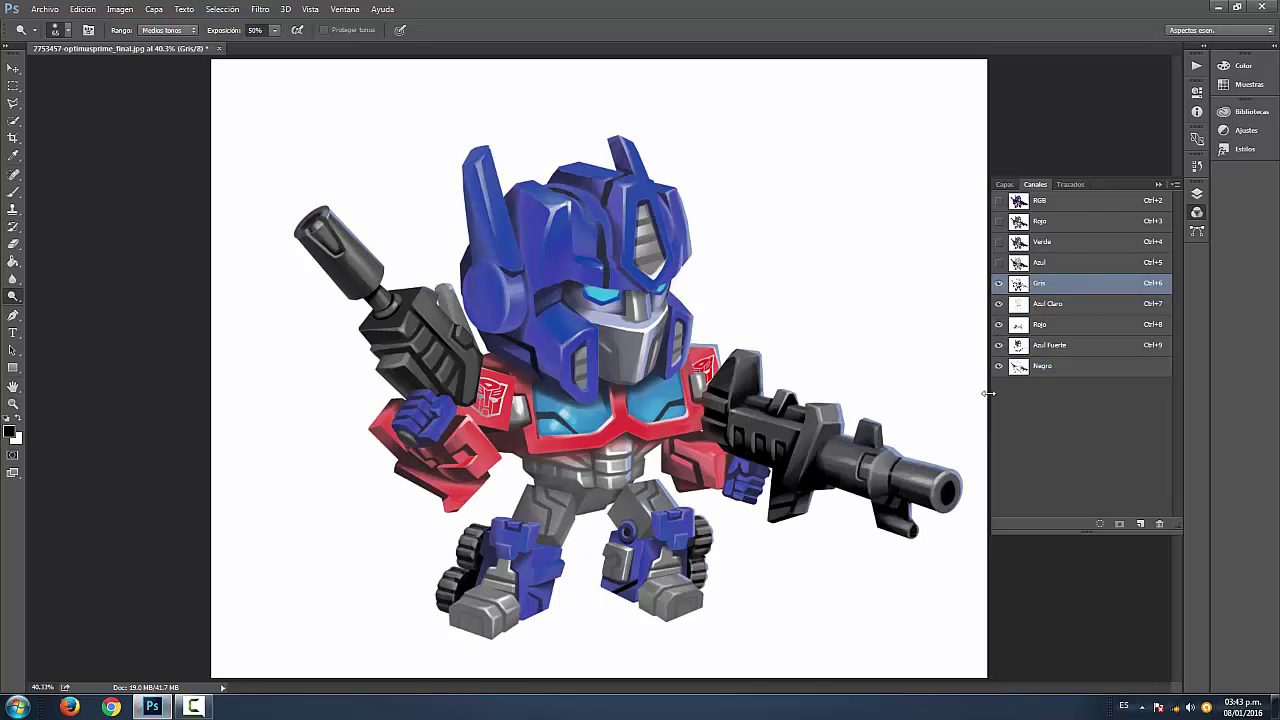
scroll(624, 108, "up", 1)
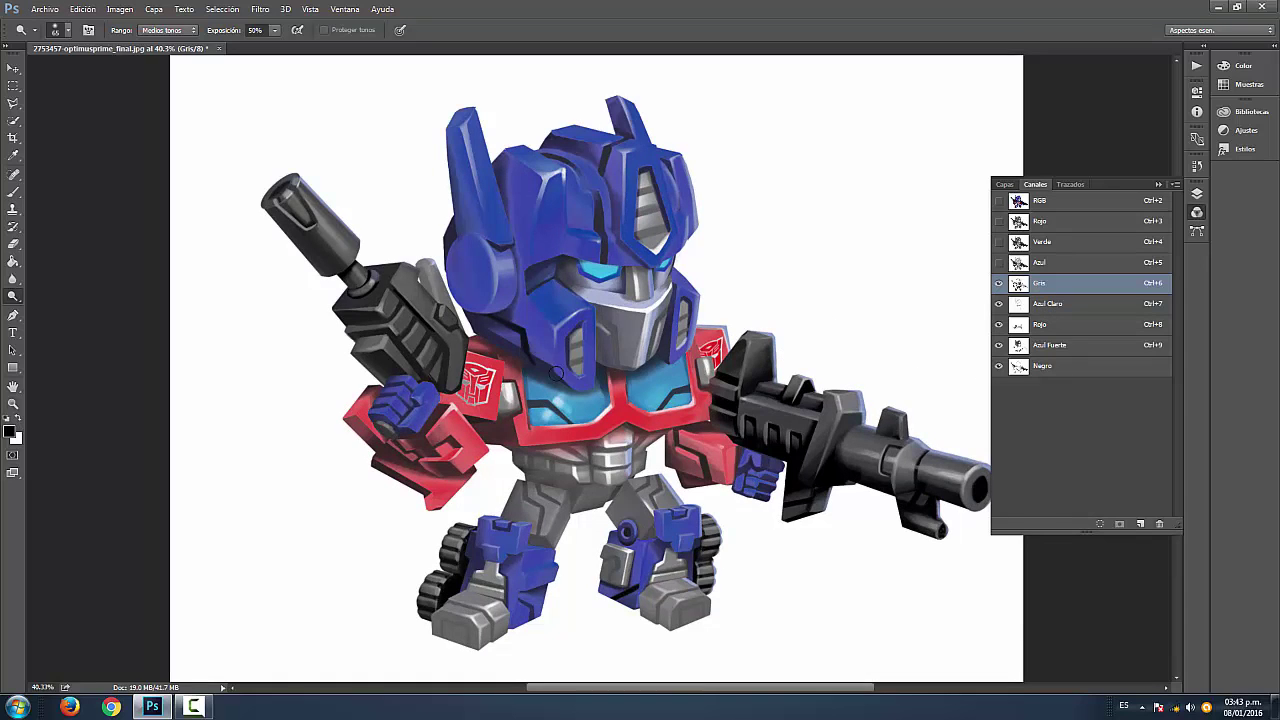
scroll(557, 375, "down", 2)
scroll(586, 495, "up", 1)
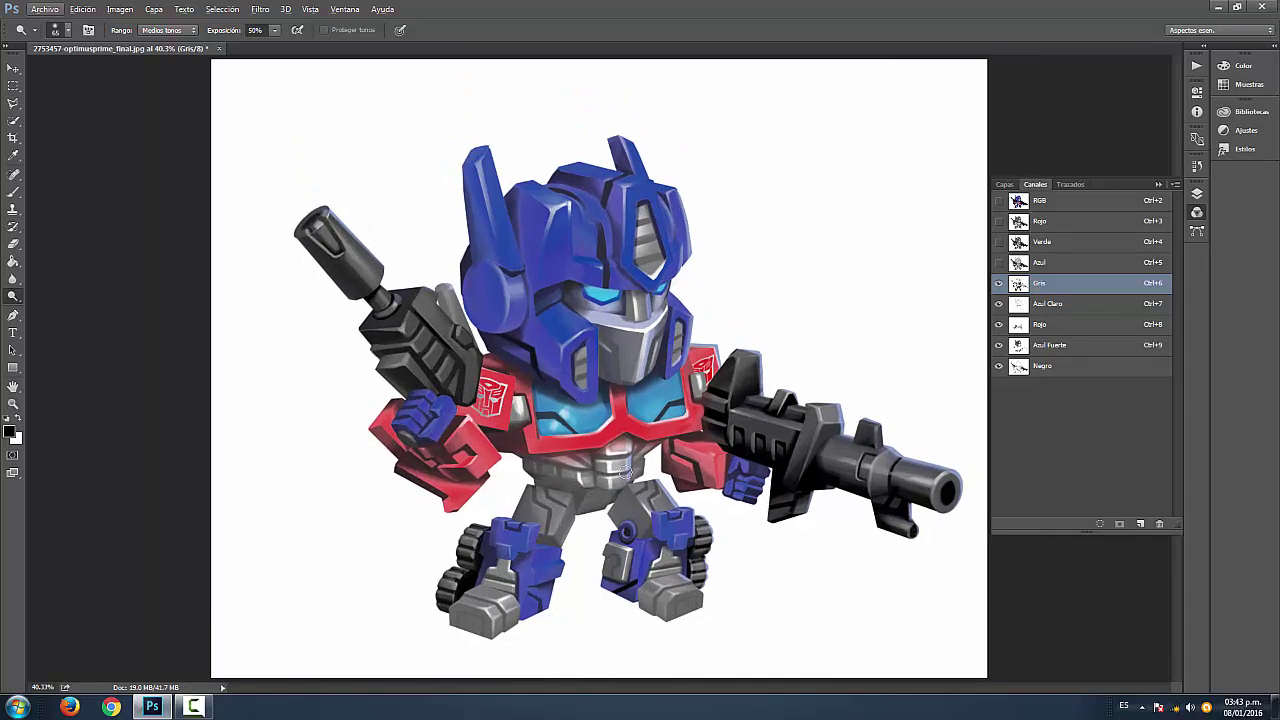
With all five spot channels visible, darken only the Negro channel in Levels by setting the input black point to 26
left_click(998, 366)
left_click(1042, 367)
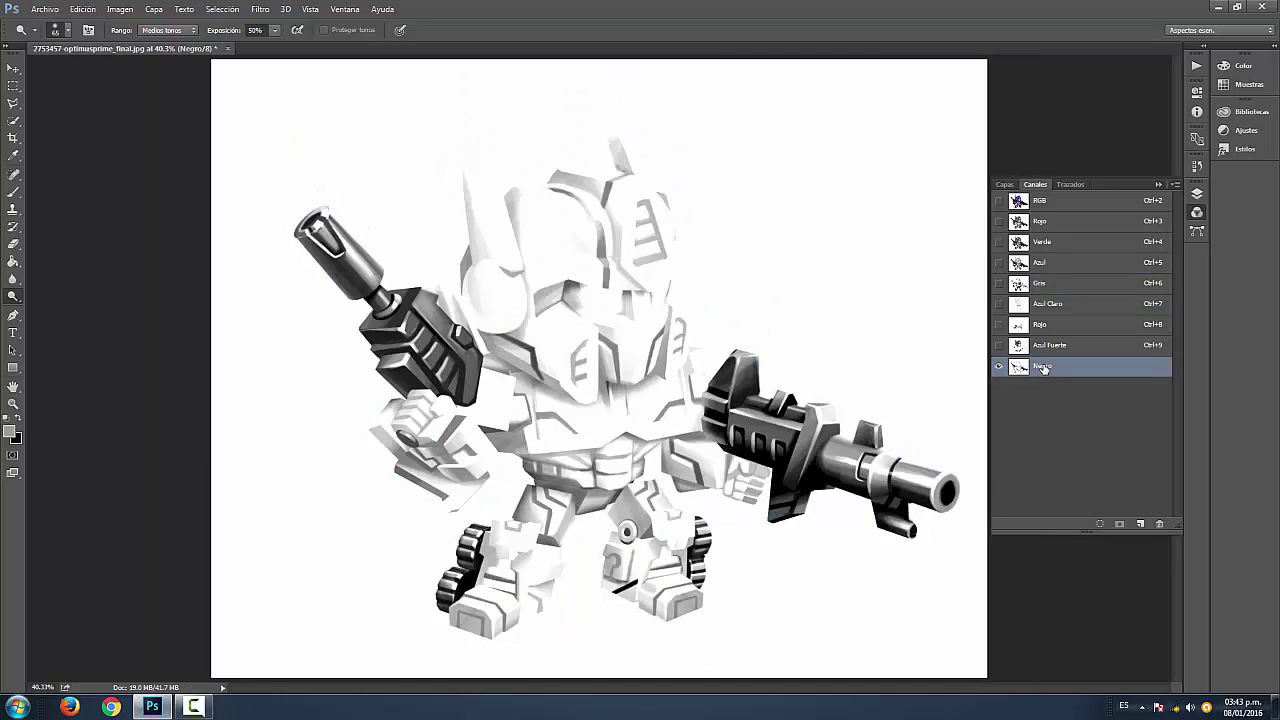
left_click(1067, 286)
left_click_drag(998, 303, 998, 366)
left_click(1047, 370)
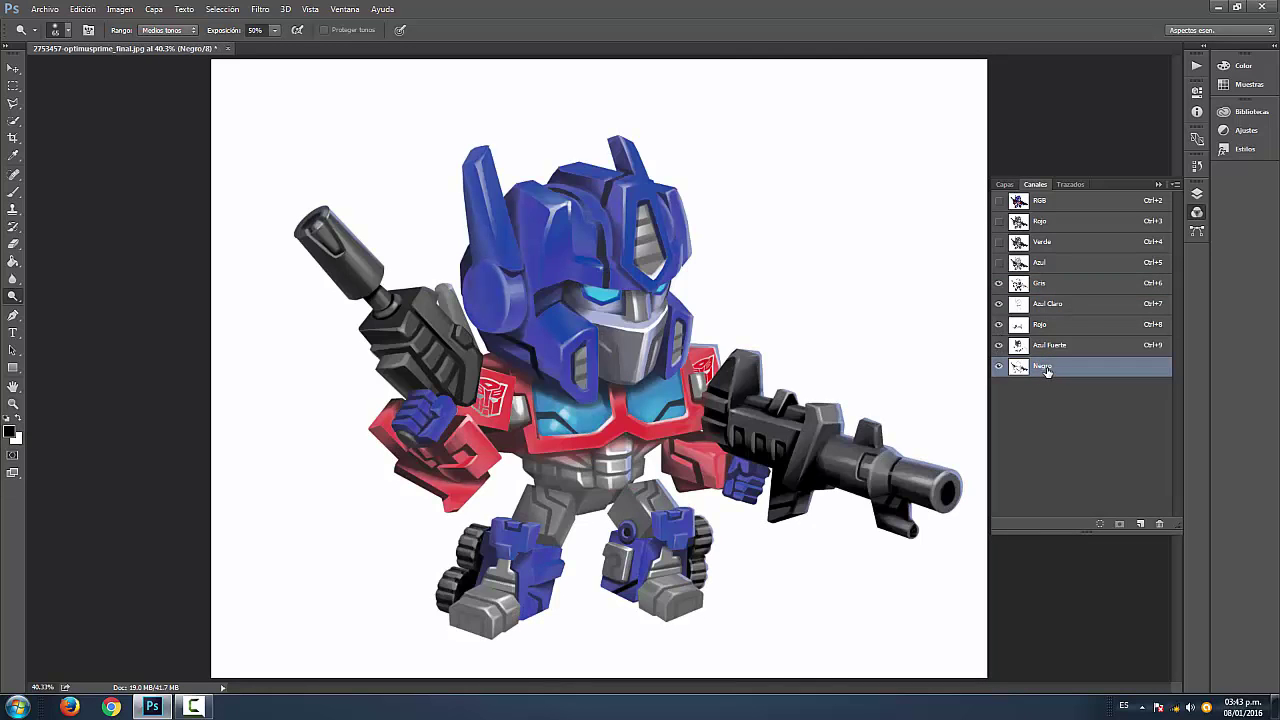
key("ctrl+l")
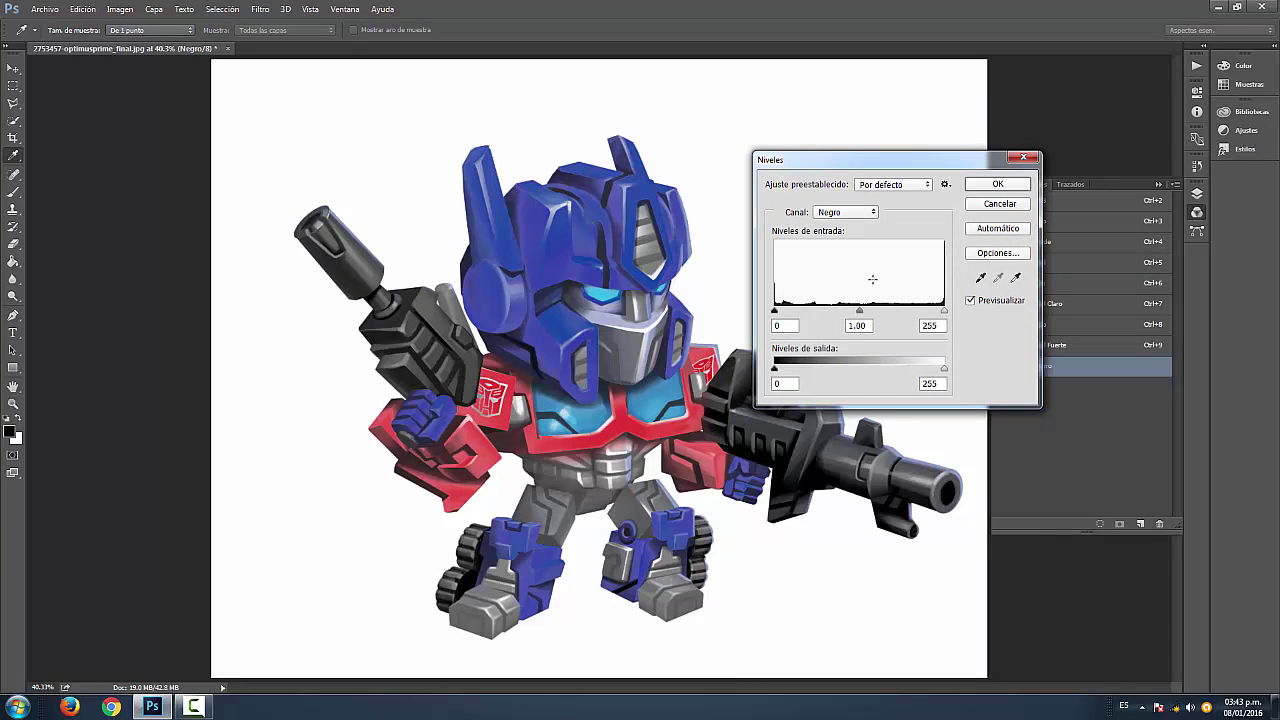
left_click_drag(776, 311, 791, 311)
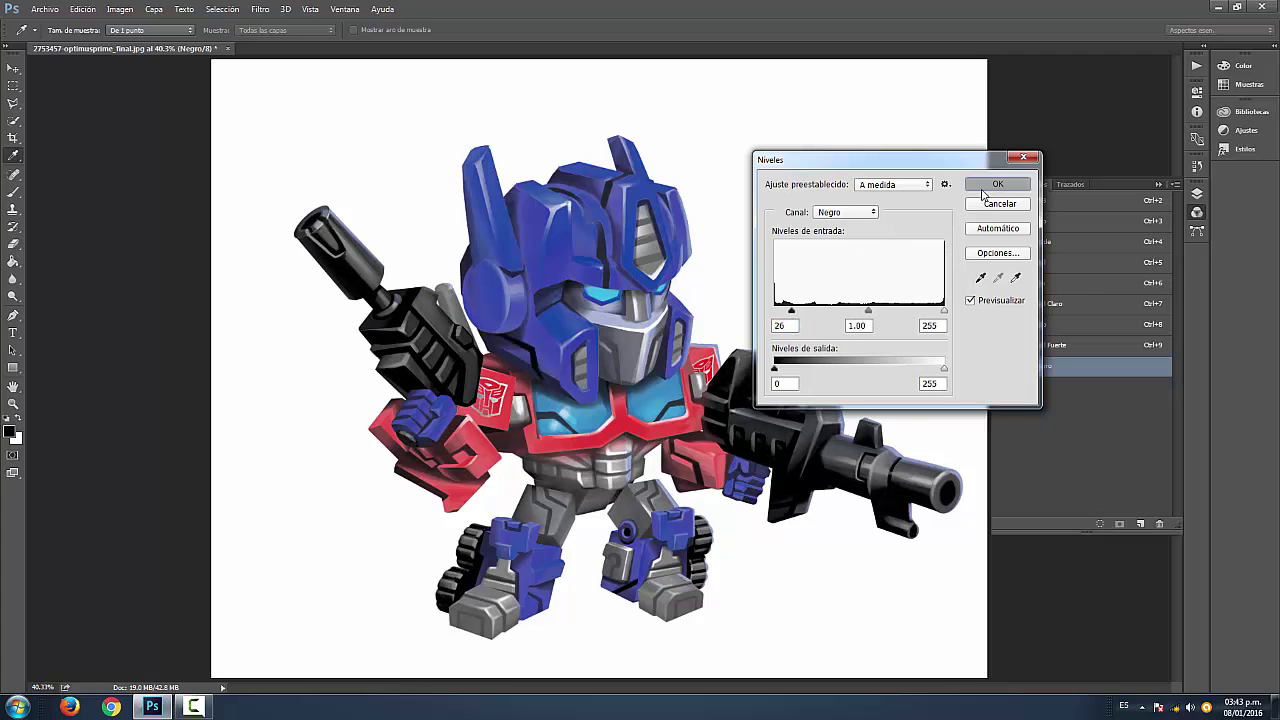
left_click(992, 186)
key("o")
scroll(807, 363, "down", 1)
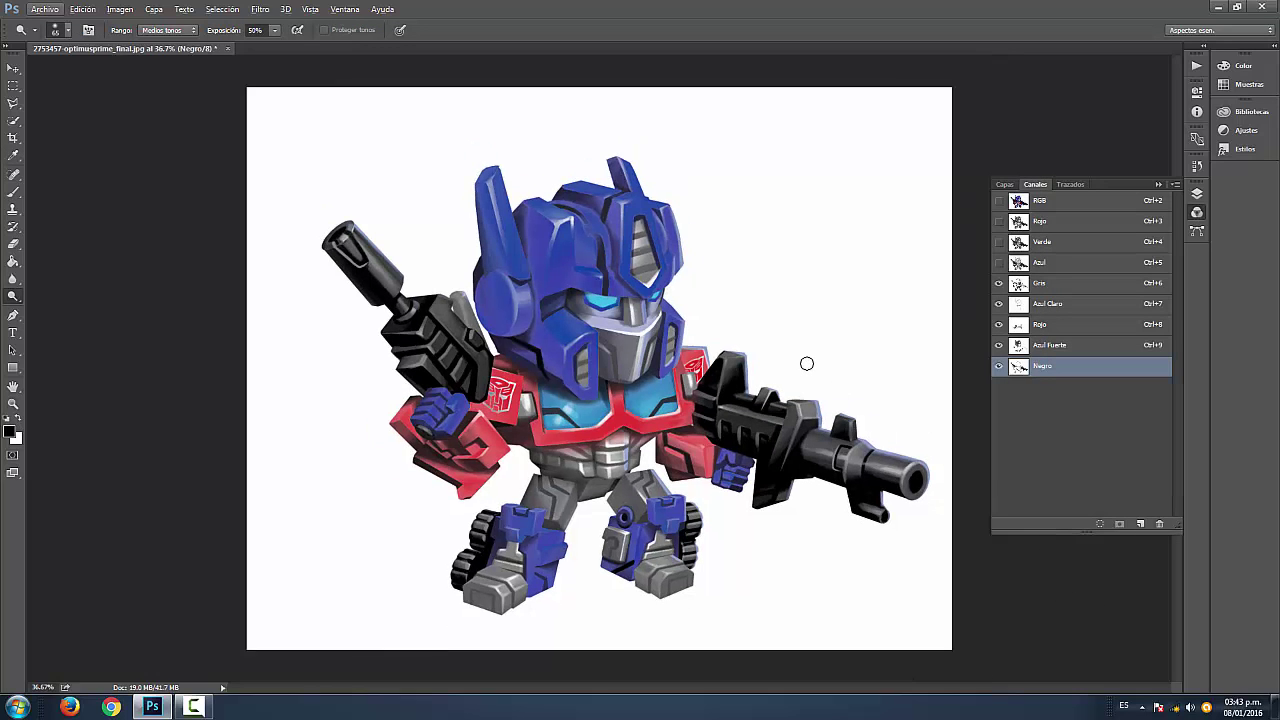
key("ctrl+l")
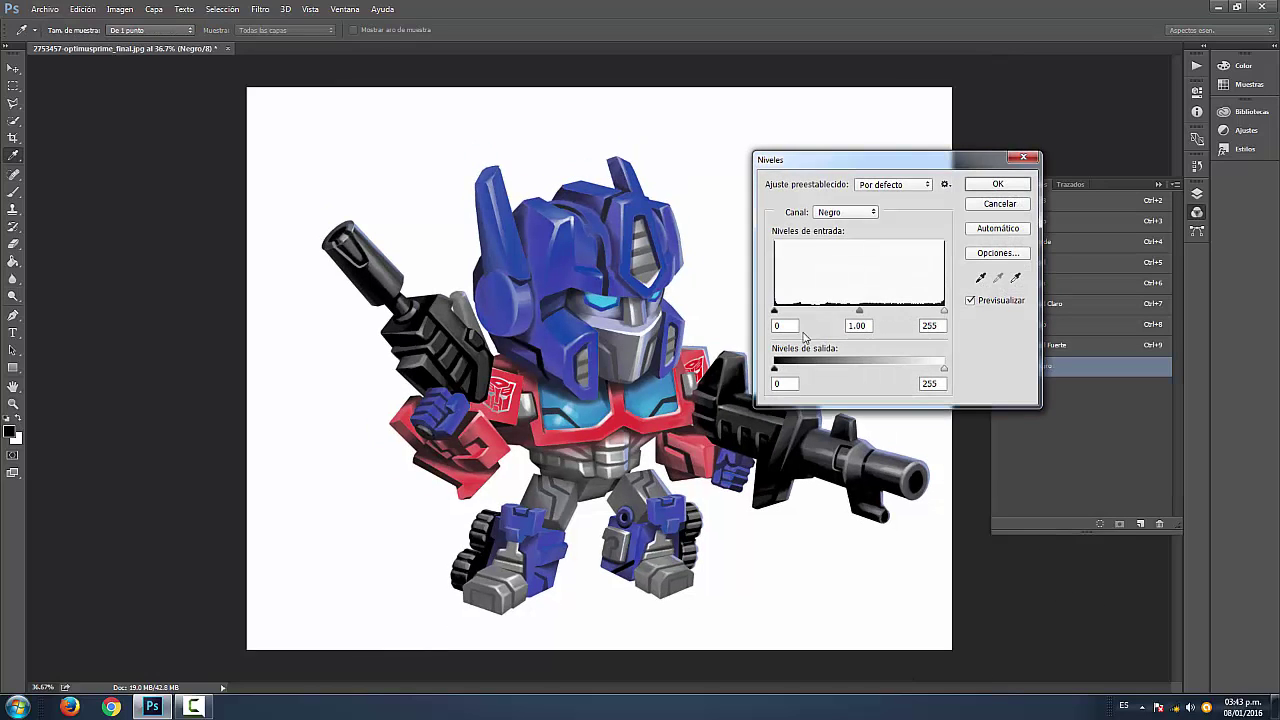
left_click_drag(775, 312, 839, 312)
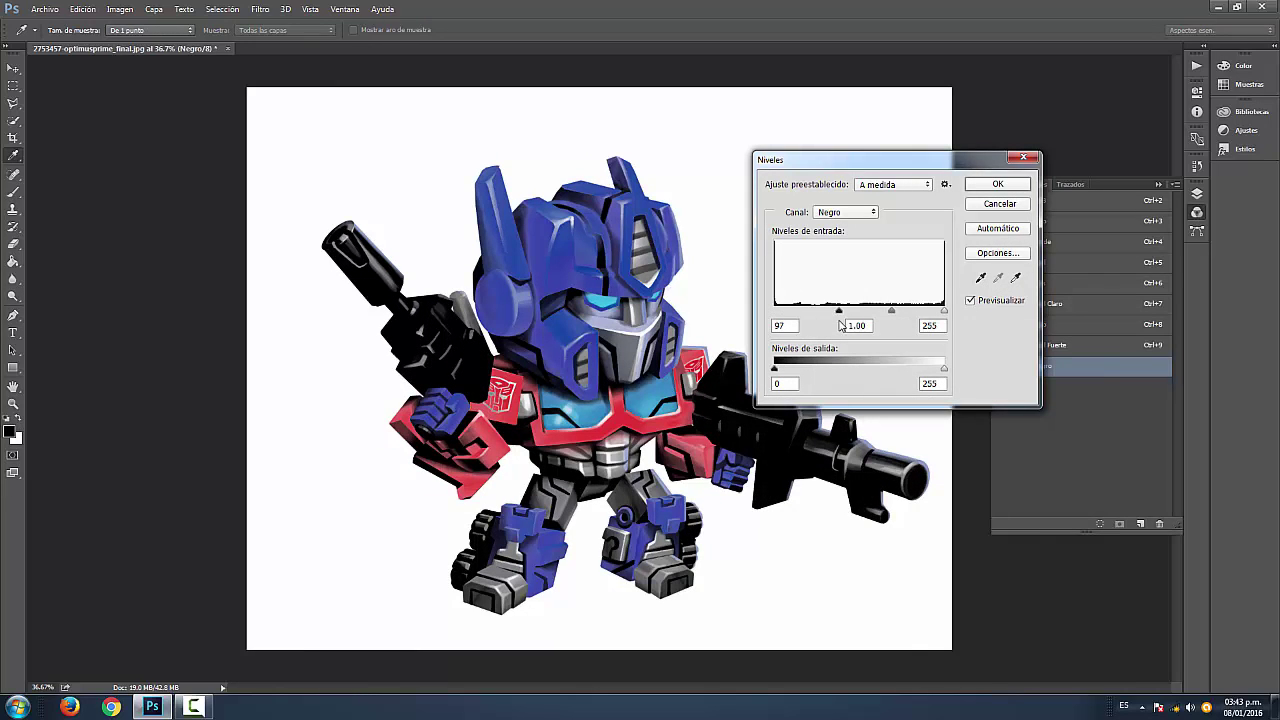
left_click(988, 206)
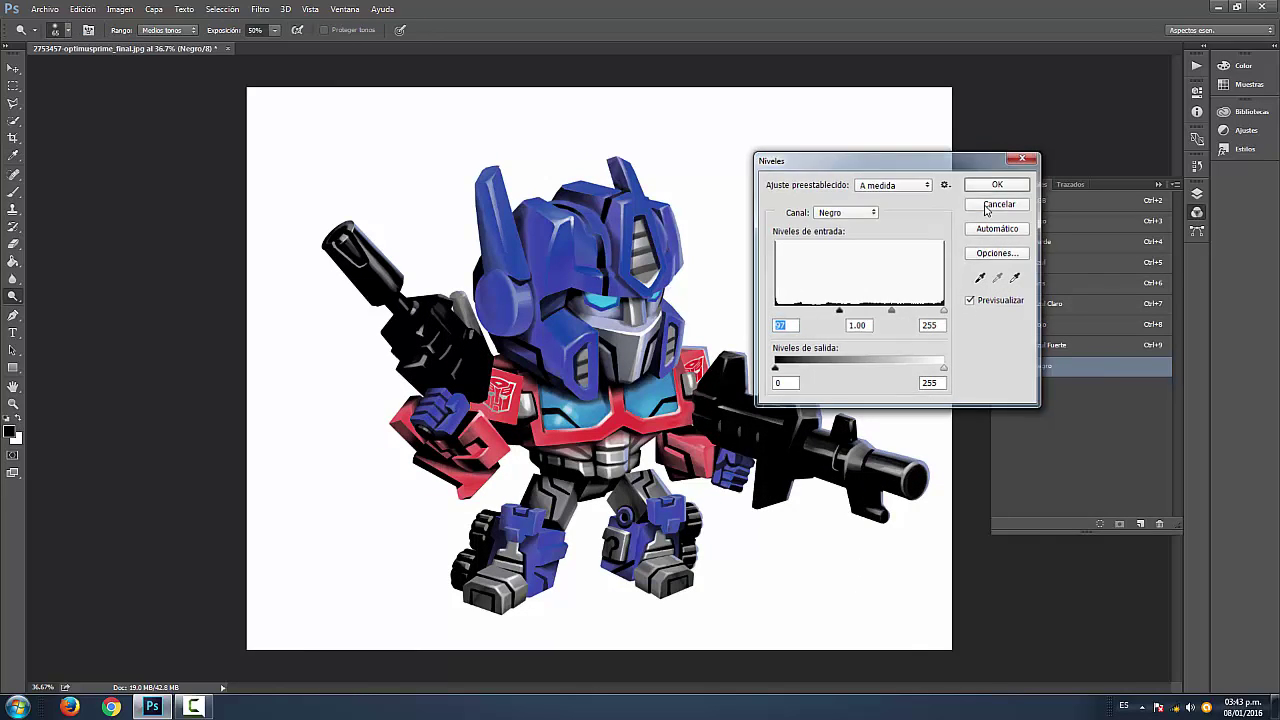
key("o")
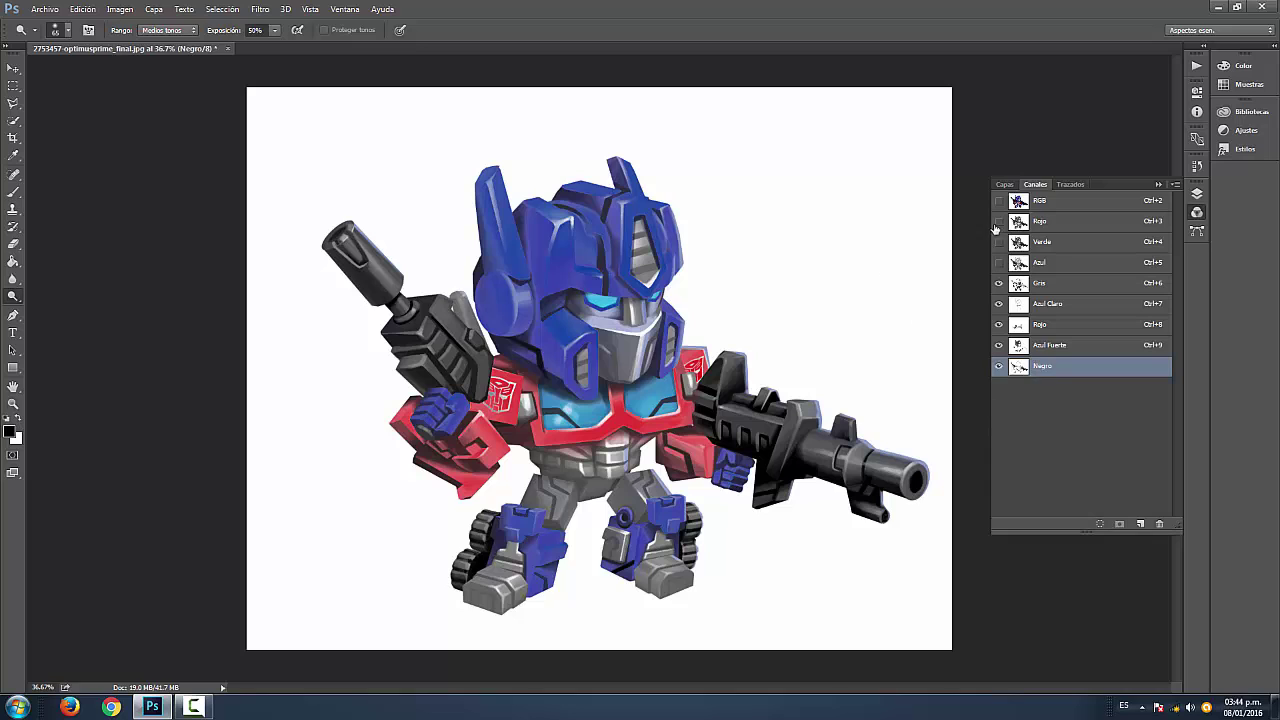
Delete the Azul Claro, Rojo, Azul Fuerte, Negro and Gris spot channels, keeping only the RGB channels
left_click(1052, 211)
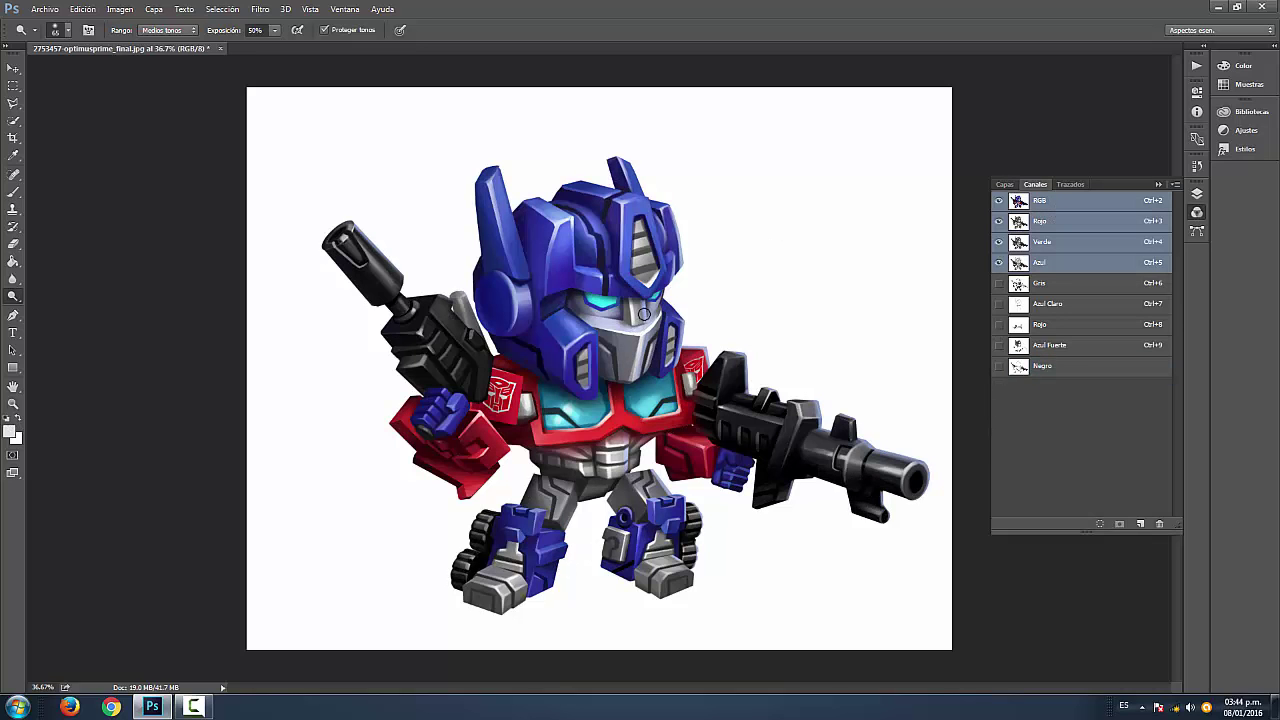
left_click(1043, 283)
left_click(1045, 305)
left_click(1047, 331, "shift")
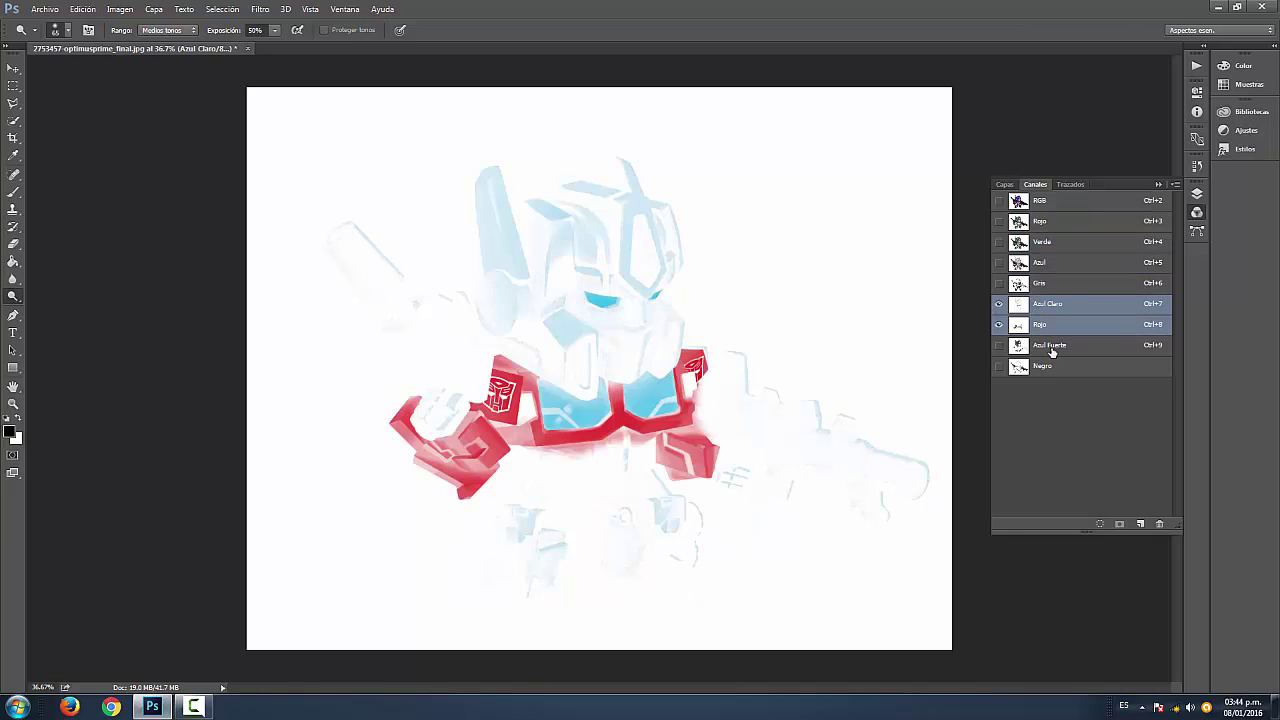
left_click_drag(1070, 327, 1159, 524)
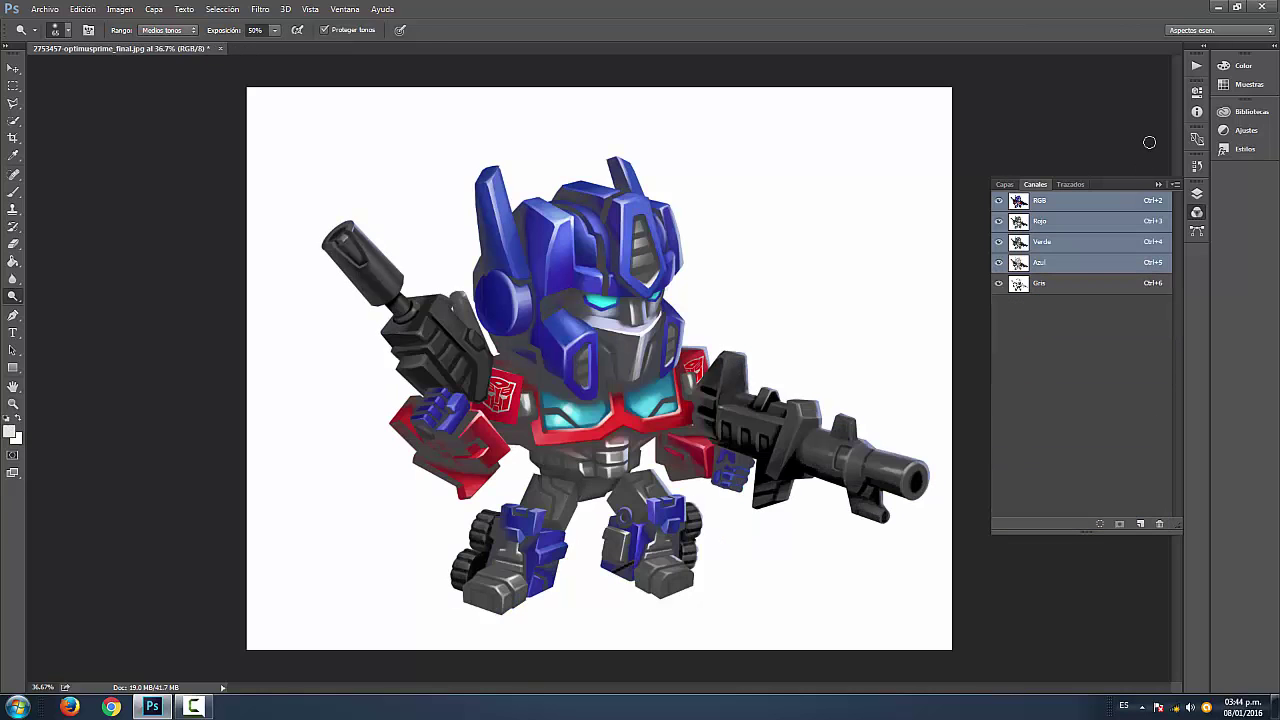
left_click(1197, 67)
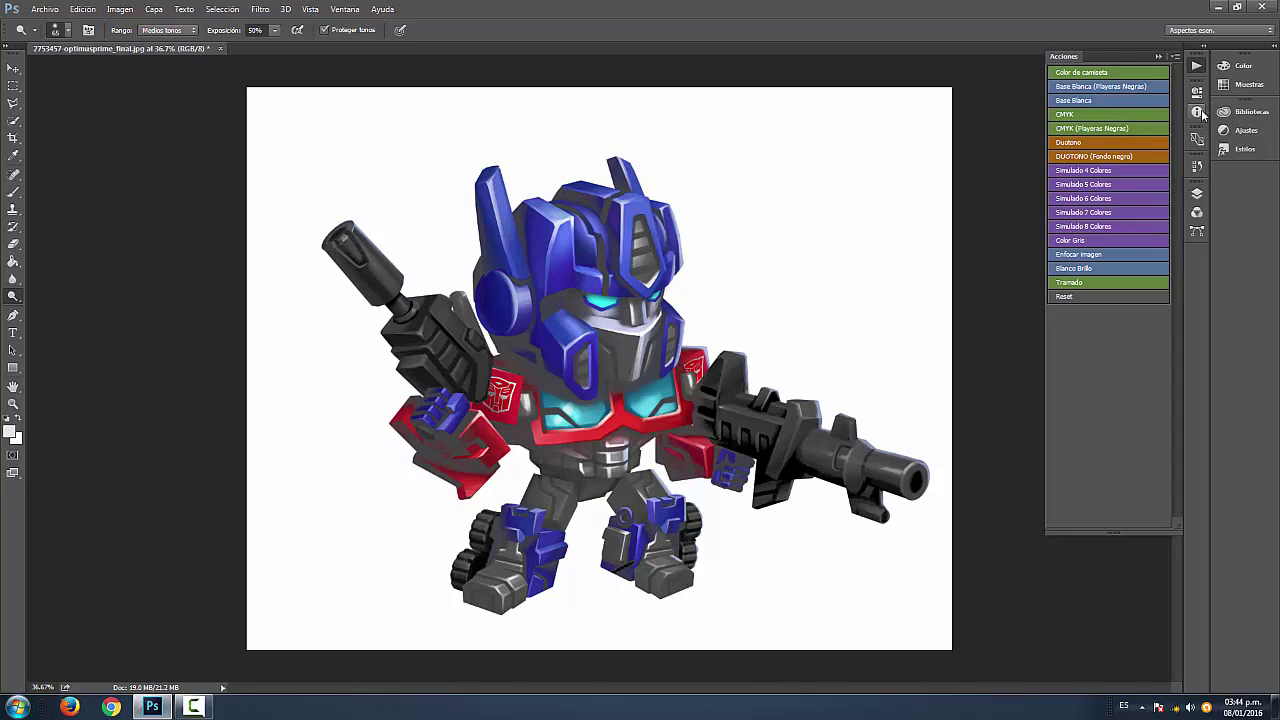
left_click(1197, 211)
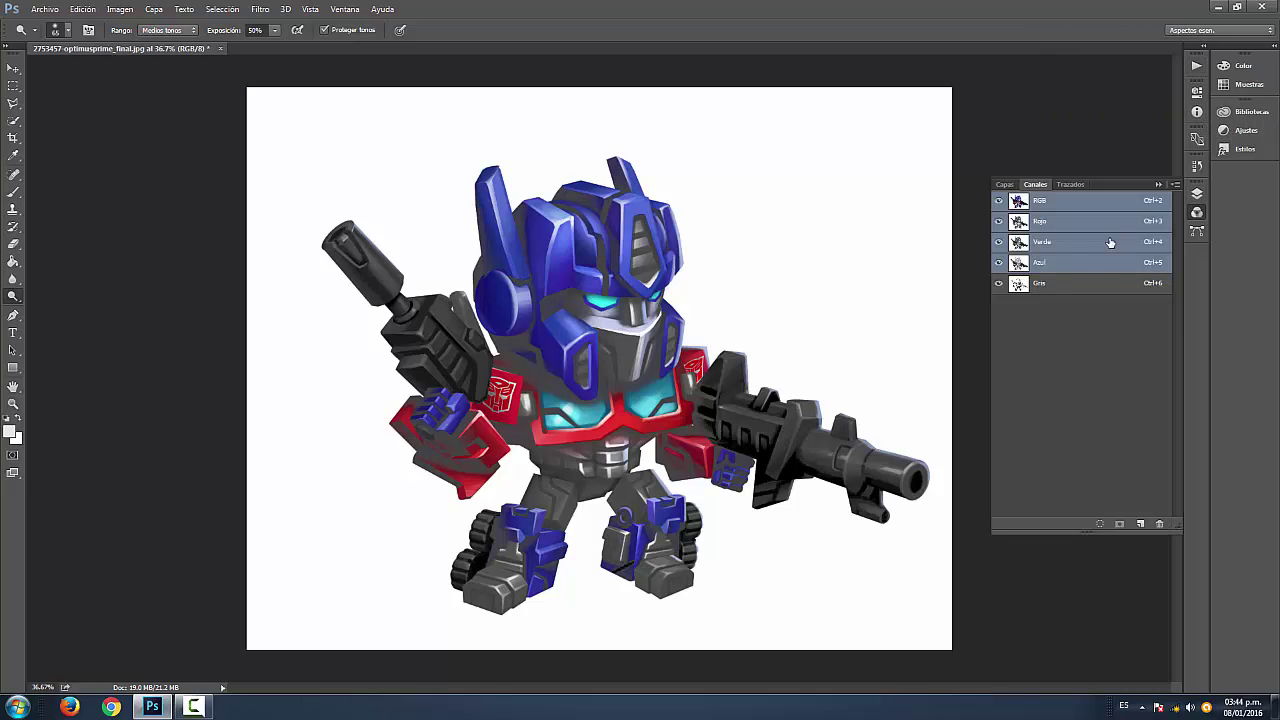
left_click_drag(1065, 290, 1159, 523)
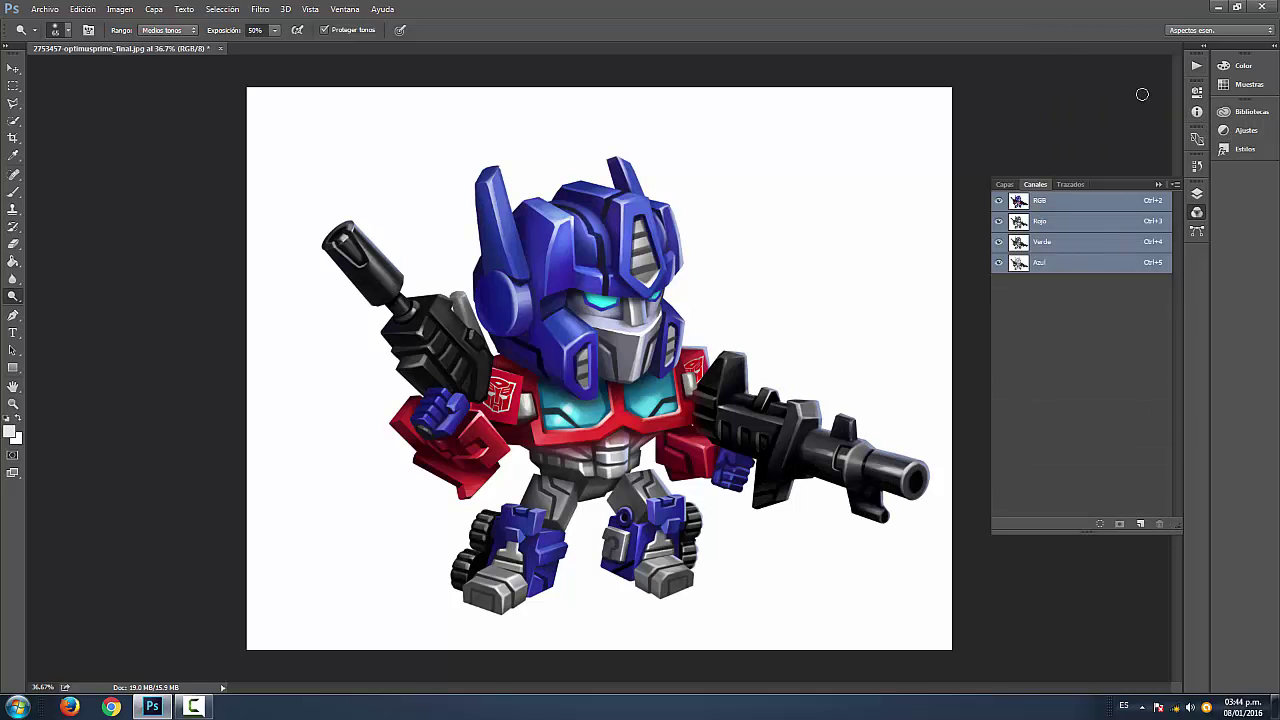
Run the CMYK action on the illustration and display the channel list
left_click(1195, 67)
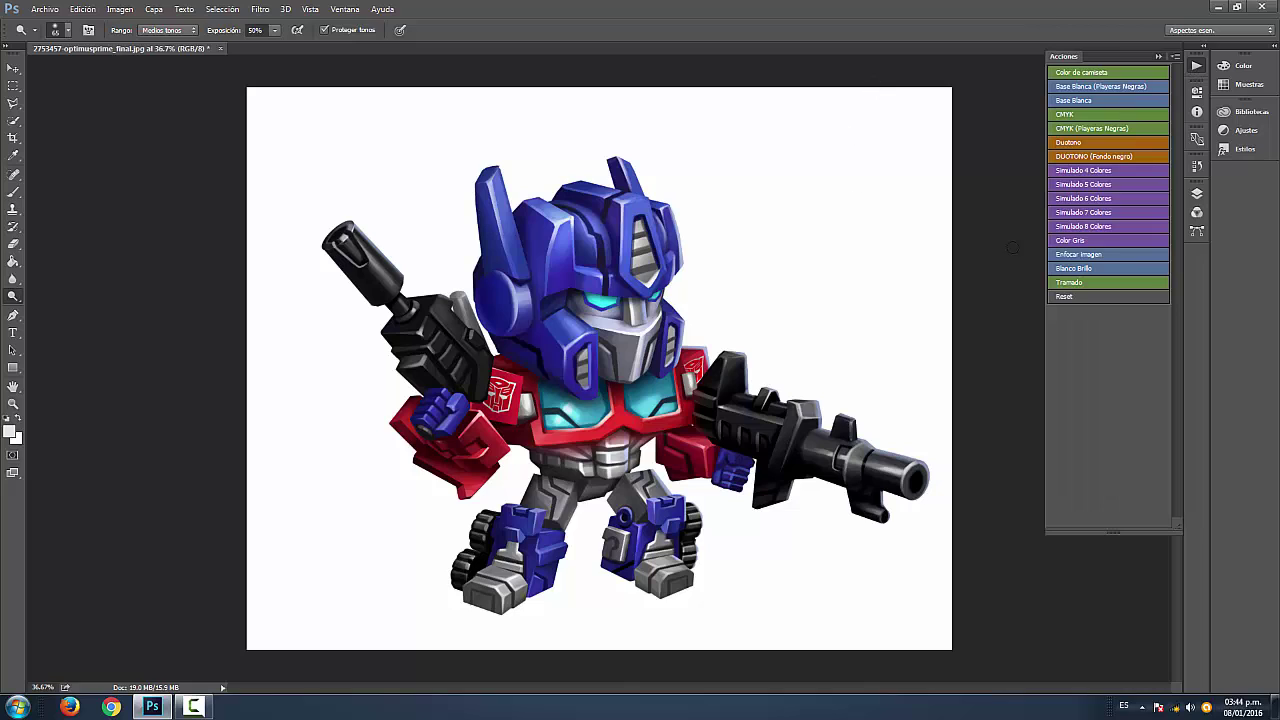
left_click(1089, 117)
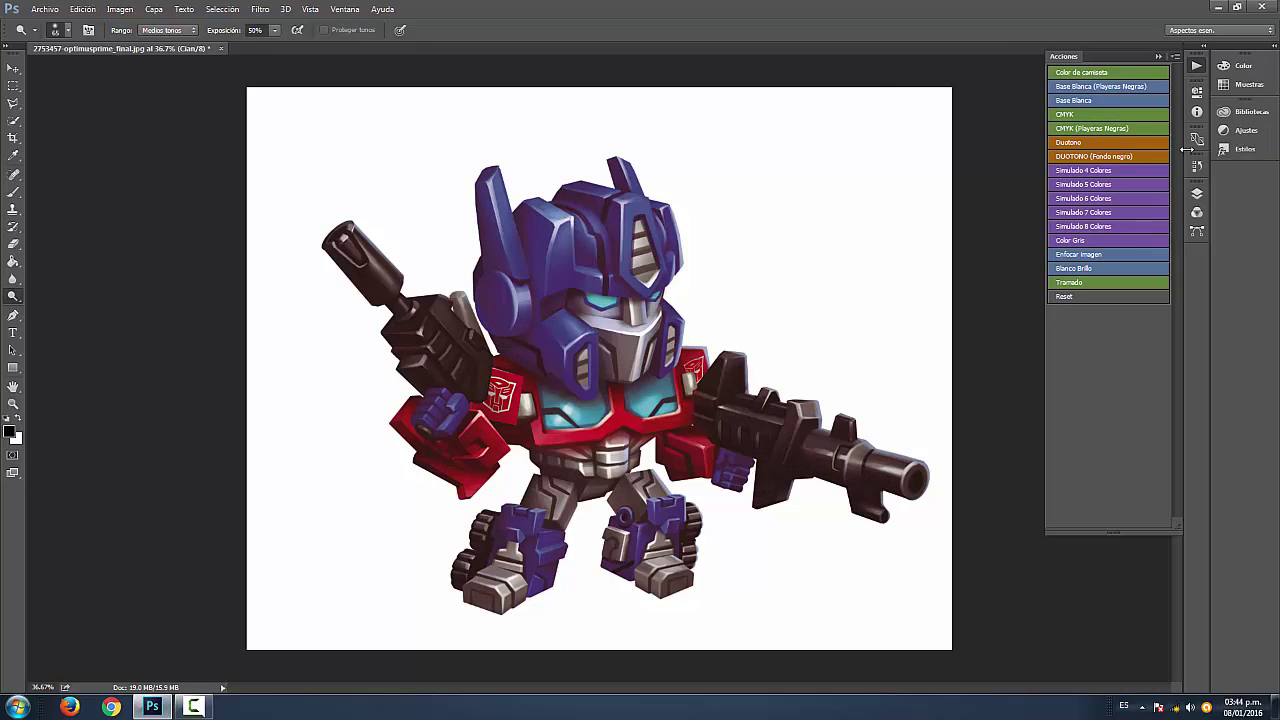
left_click(1197, 212)
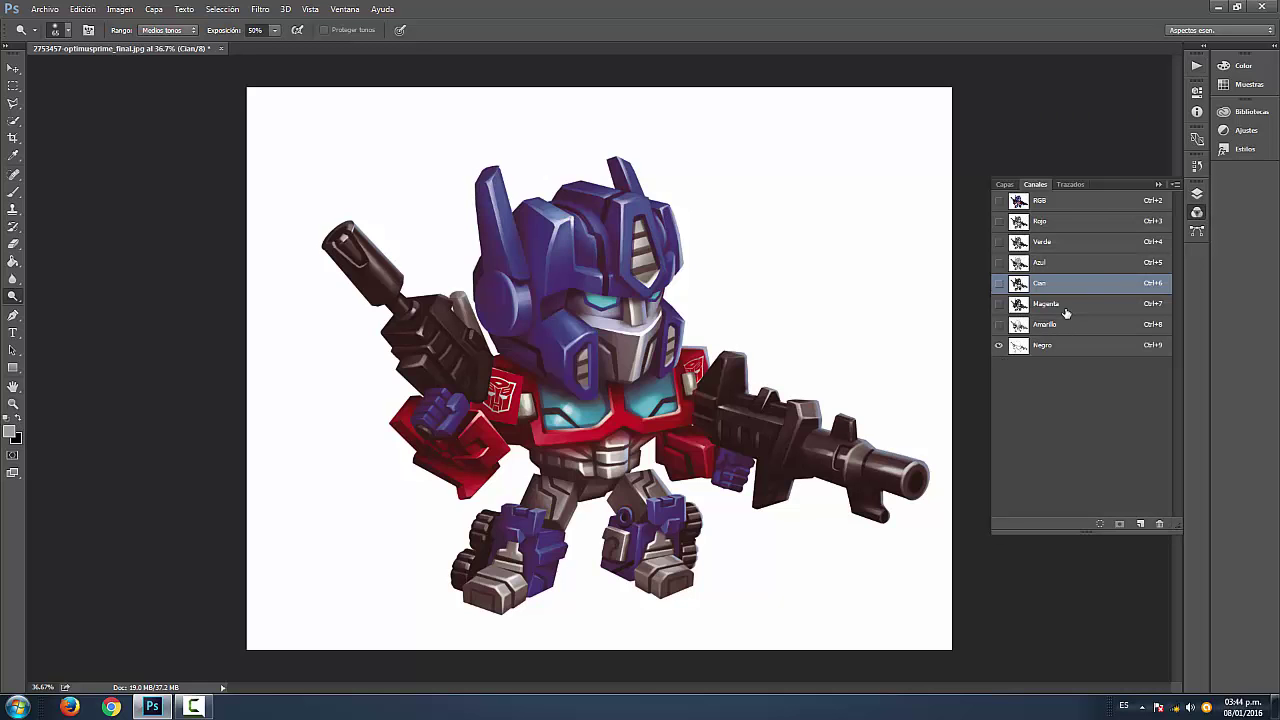
Examine the Cian, Magenta, Amarillo and Negro channels one by one, close up around the robot's mask
left_click(1045, 303)
left_click(1045, 283)
scroll(627, 383, "up", 3)
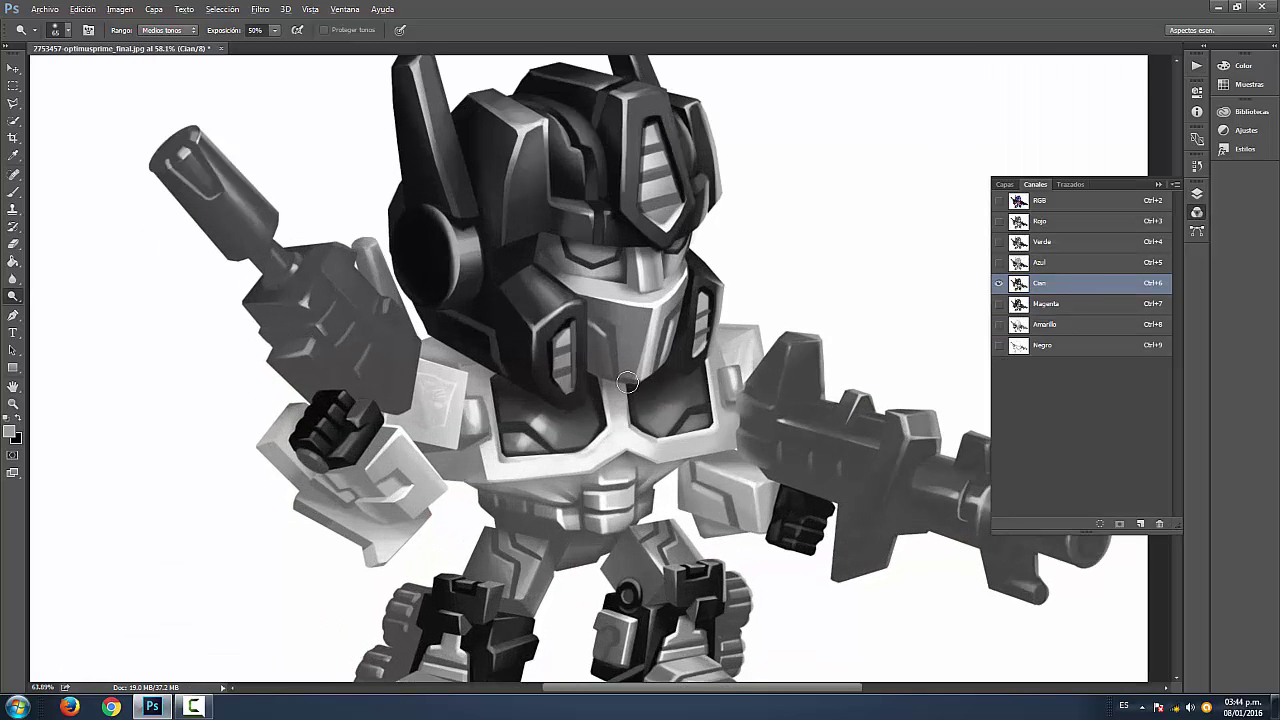
scroll(627, 383, "up", 12)
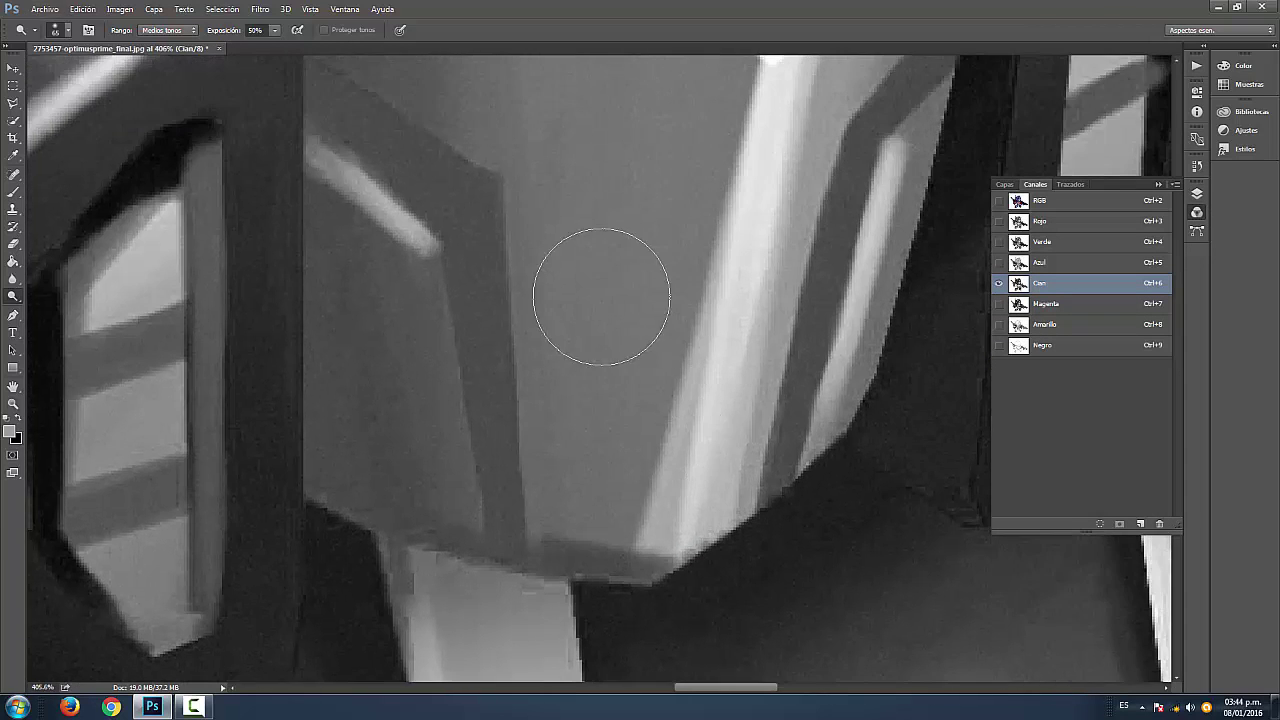
scroll(601, 297, "down", 3)
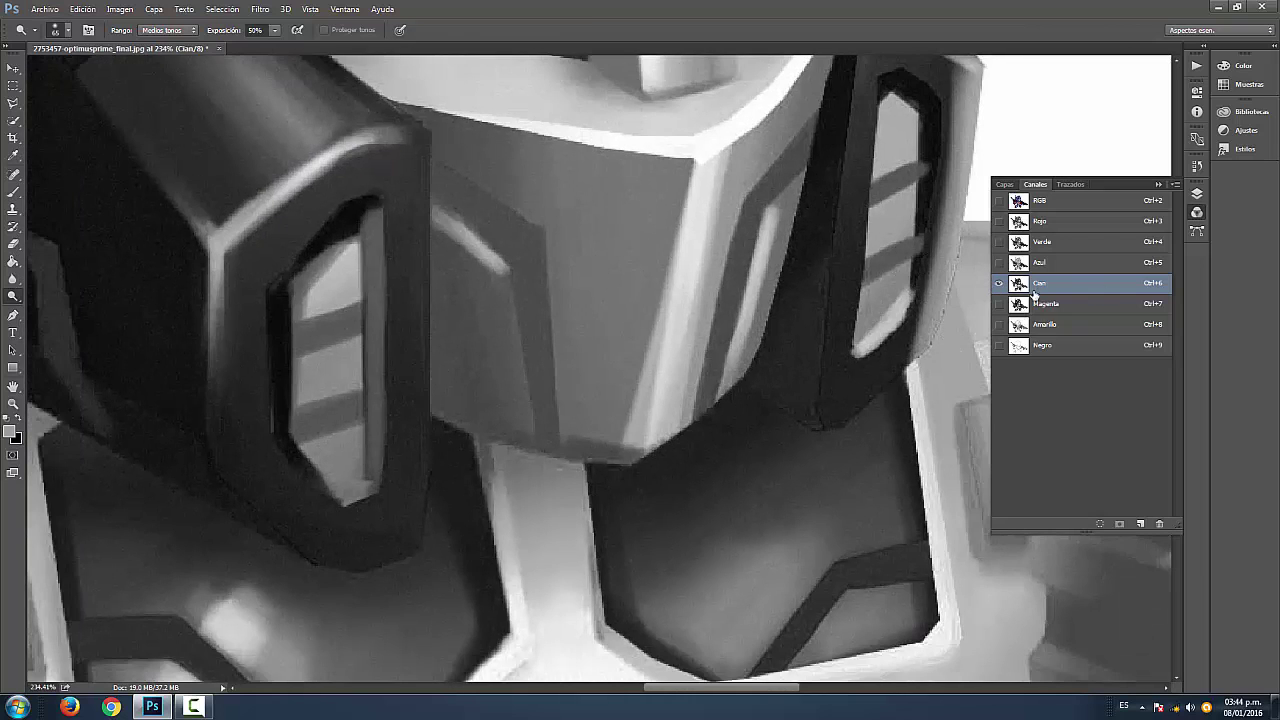
left_click(1055, 305)
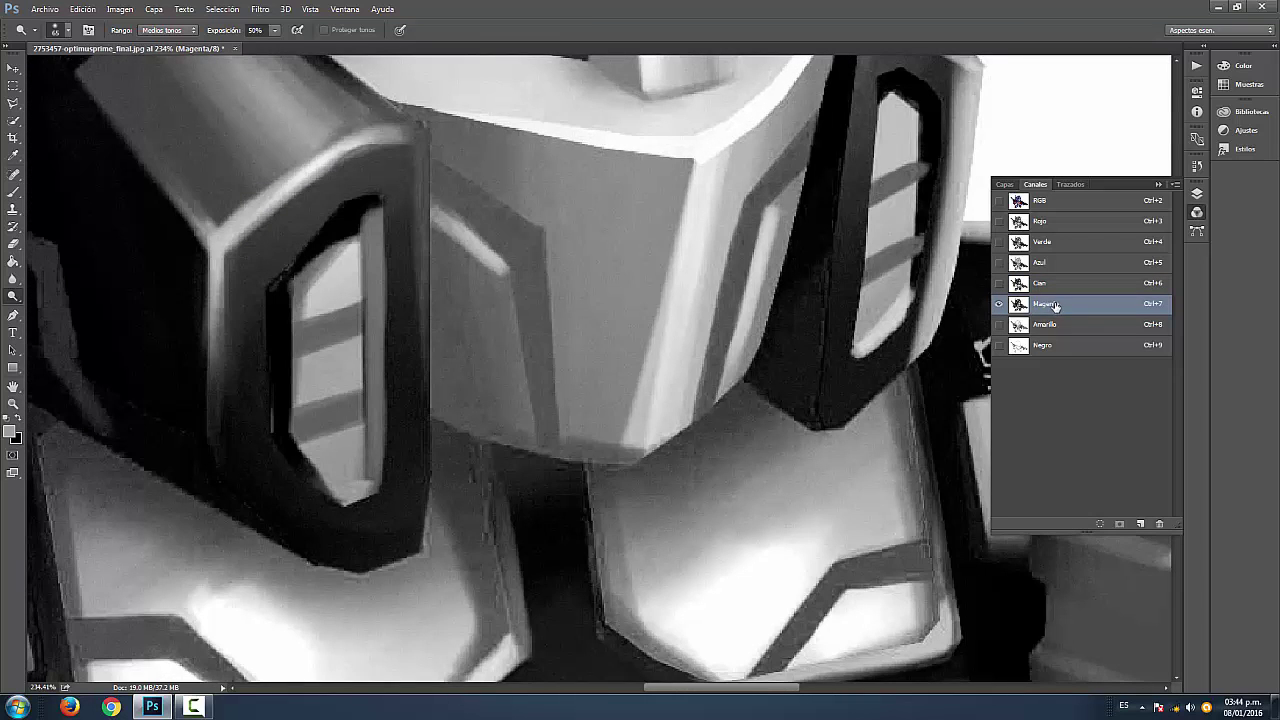
left_click(1055, 326)
left_click(1057, 346)
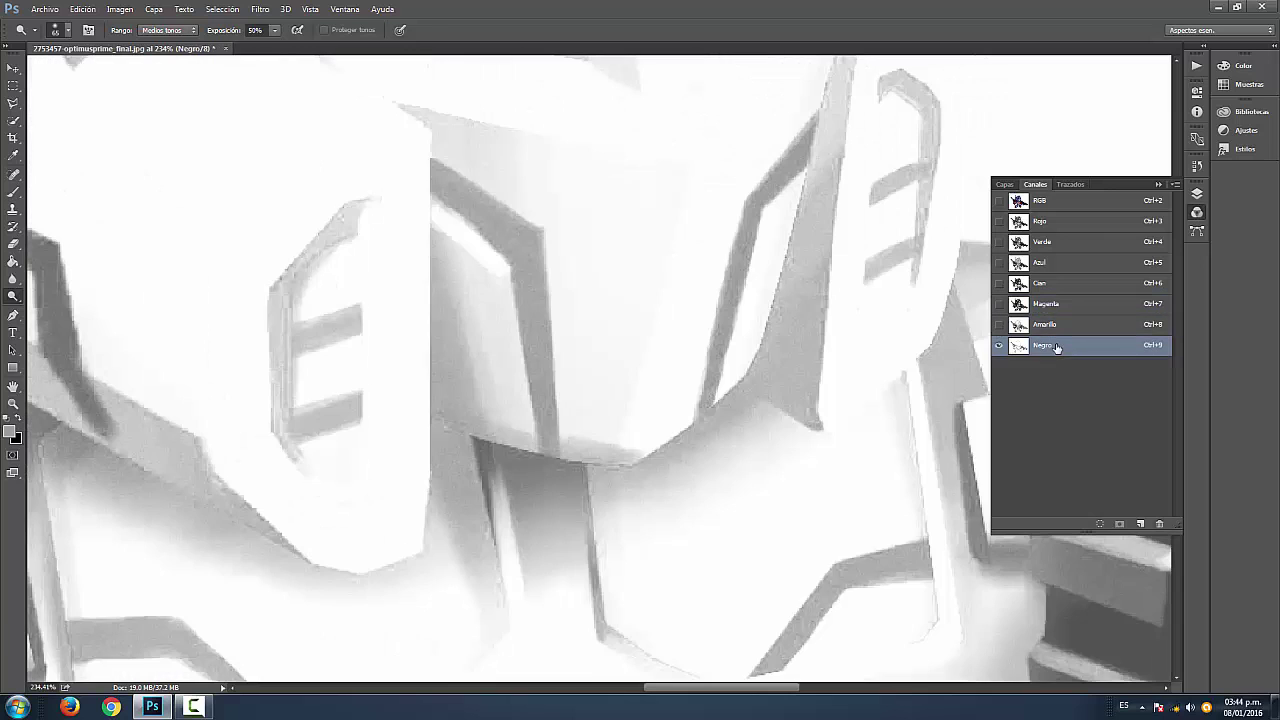
Show the Cian, Magenta and Amarillo channels together with Negro to preview the full CMYK separation
left_click_drag(999, 285, 999, 323)
scroll(661, 342, "down", 7)
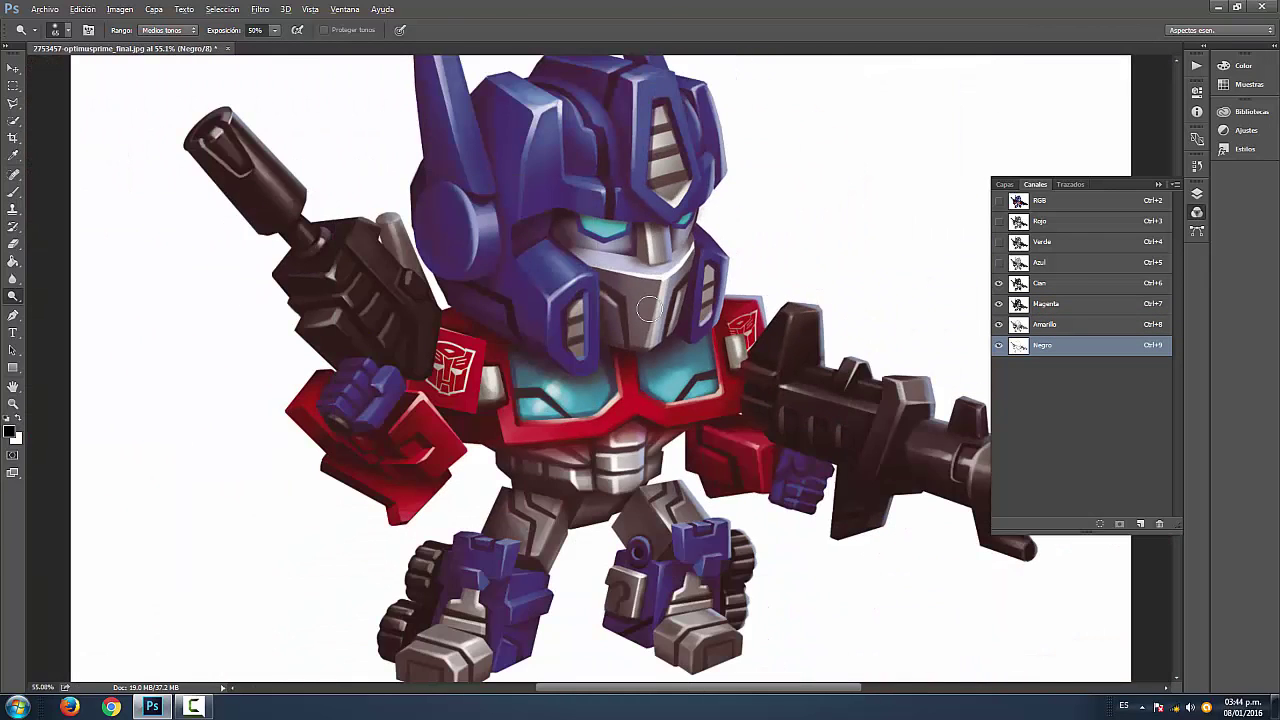
scroll(648, 308, "down", 1)
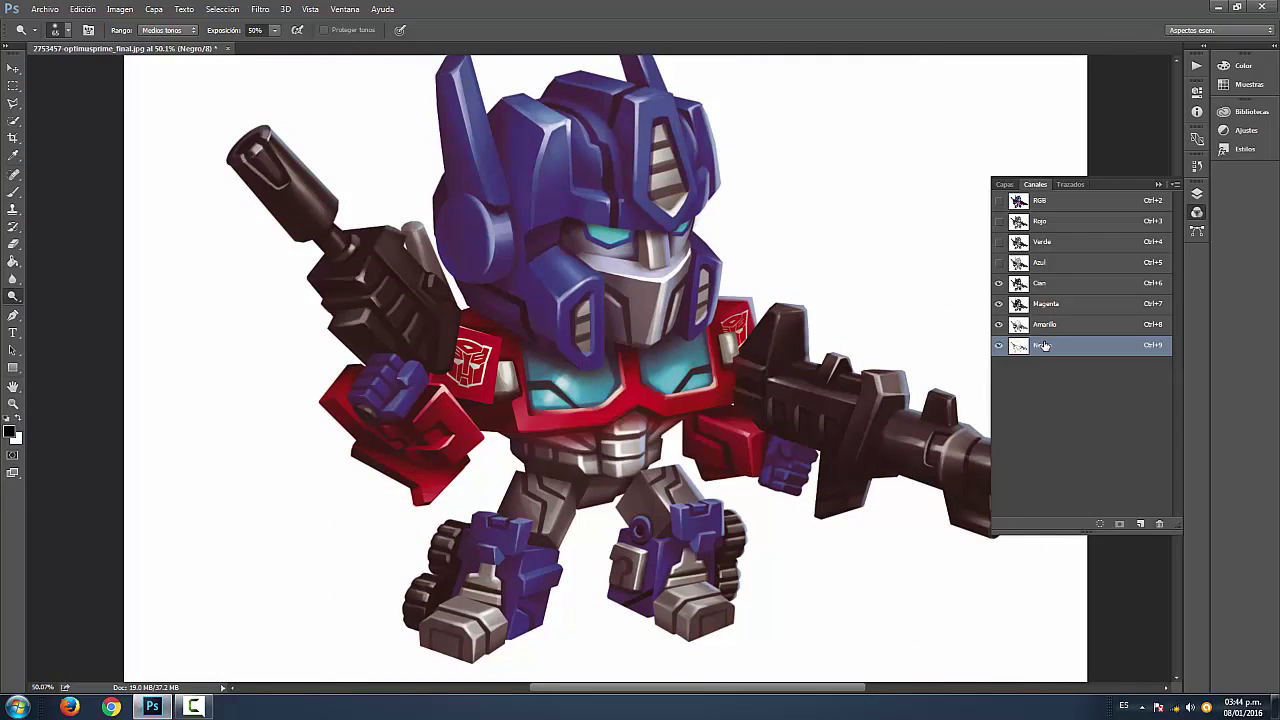
Delete the Cian, Magenta, Amarillo and Negro separation channels, keeping only the RGB channels
scroll(617, 255, "down", 2)
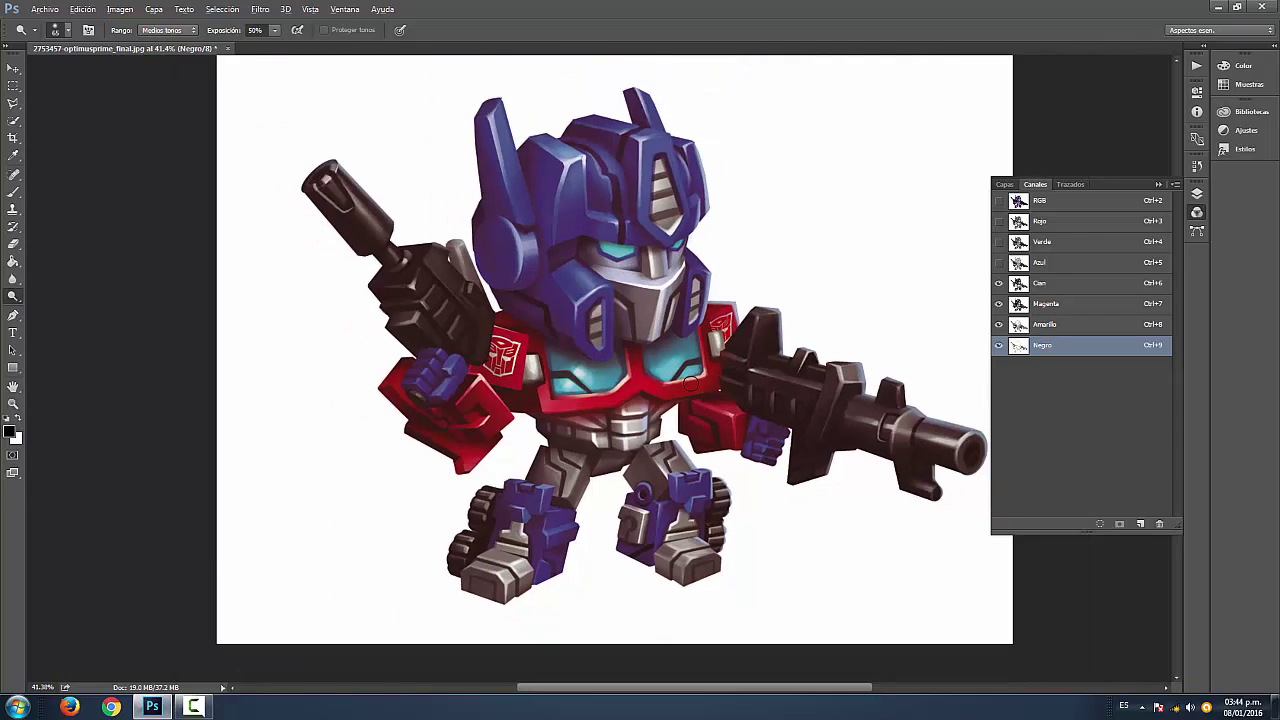
scroll(678, 317, "down", 1)
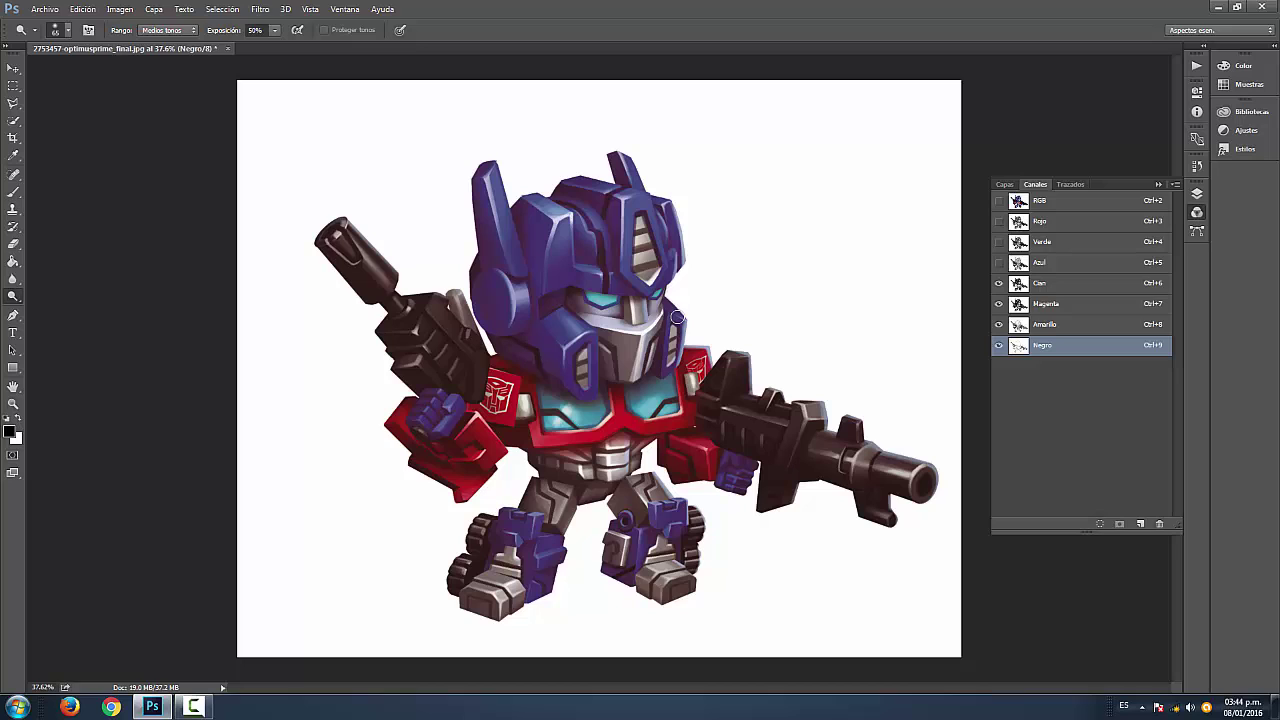
left_click(1055, 284)
left_click(1055, 304, "shift")
left_click(1057, 330, "shift")
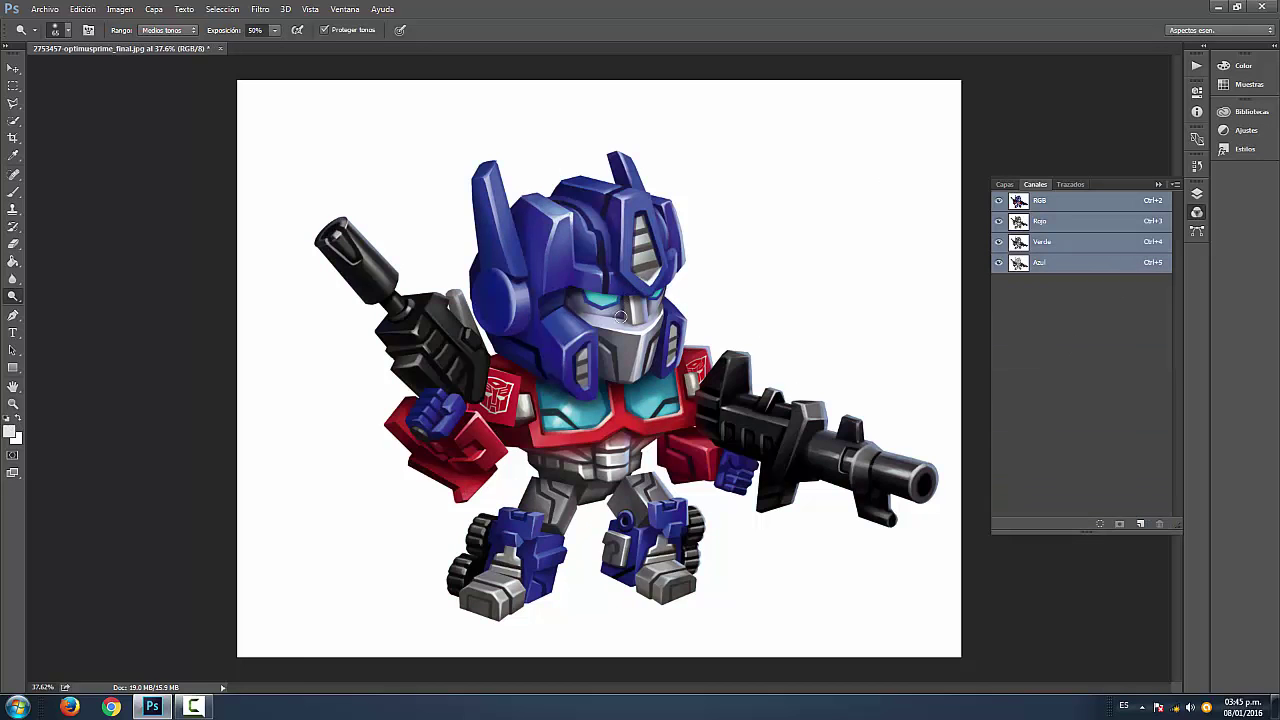
Run the Simulado 4 Colores and Color Gris actions on the illustration and display the resulting channel list
left_click(1195, 65)
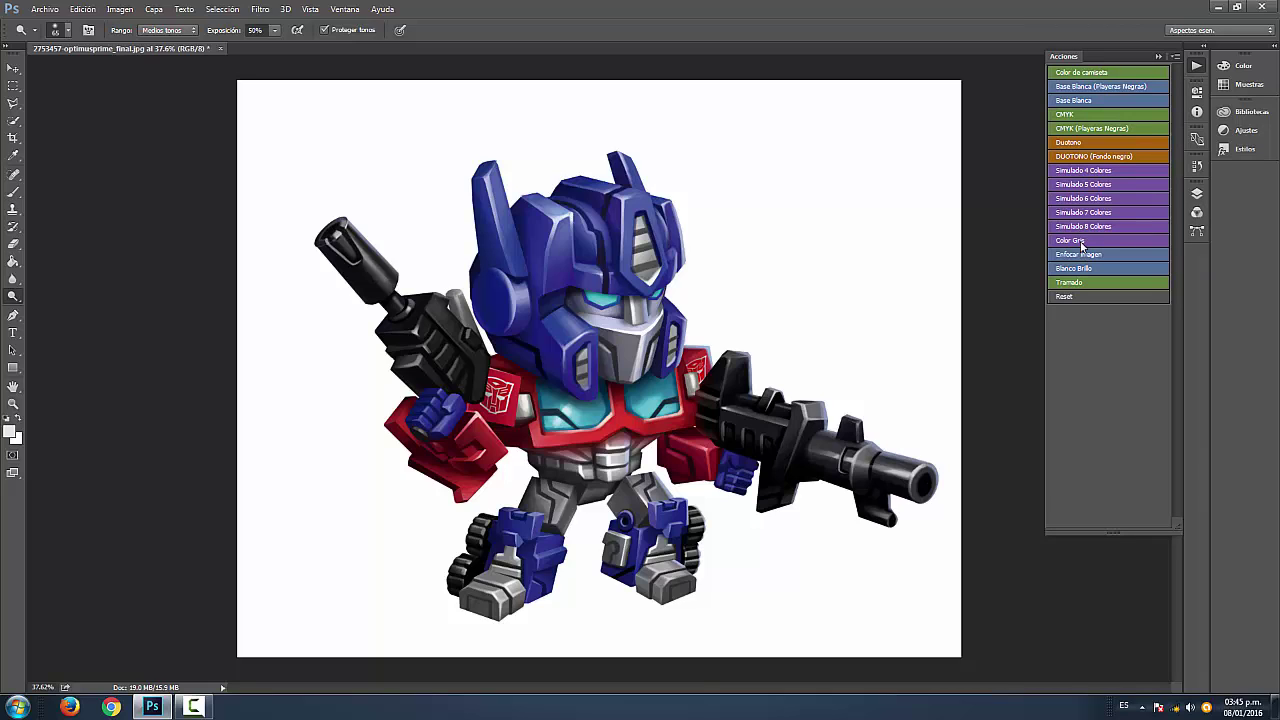
left_click(1082, 172)
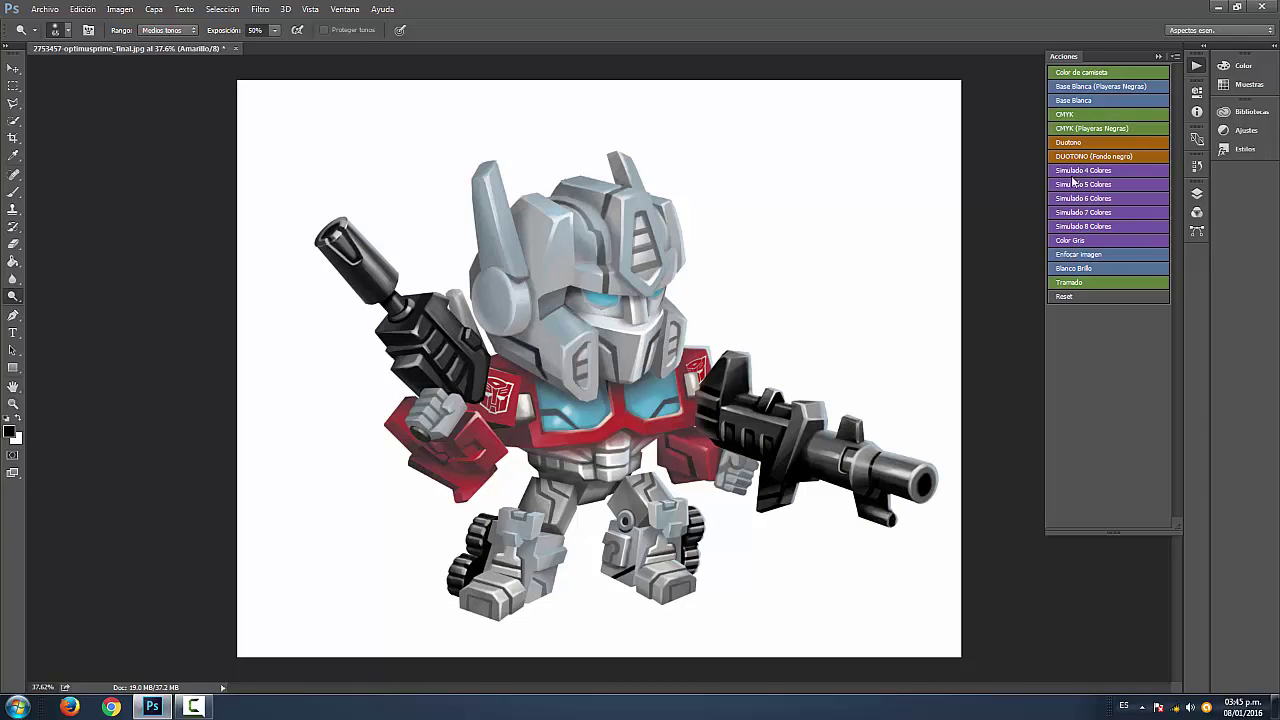
left_click(1081, 253)
left_click(1197, 212)
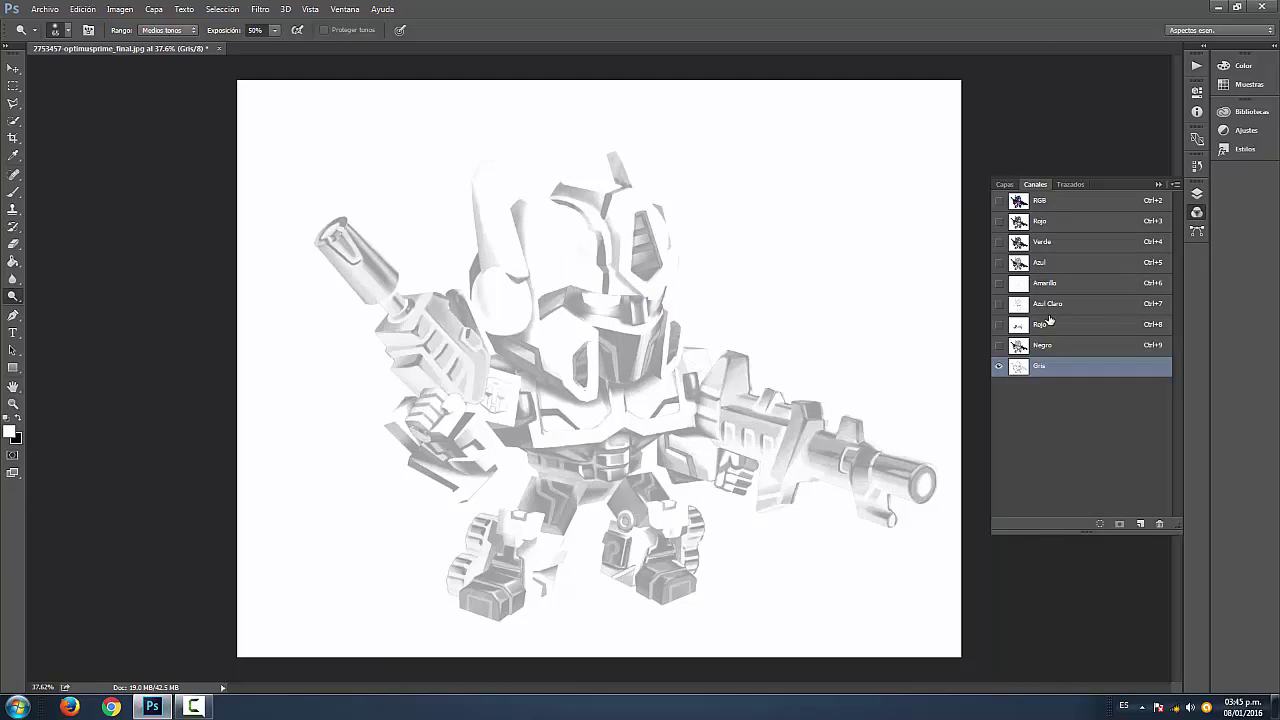
Move the Gris channel above Amarillo and preview it together with Amarillo, Azul Claro, Rojo and Negro
left_click_drag(1058, 366, 1077, 283)
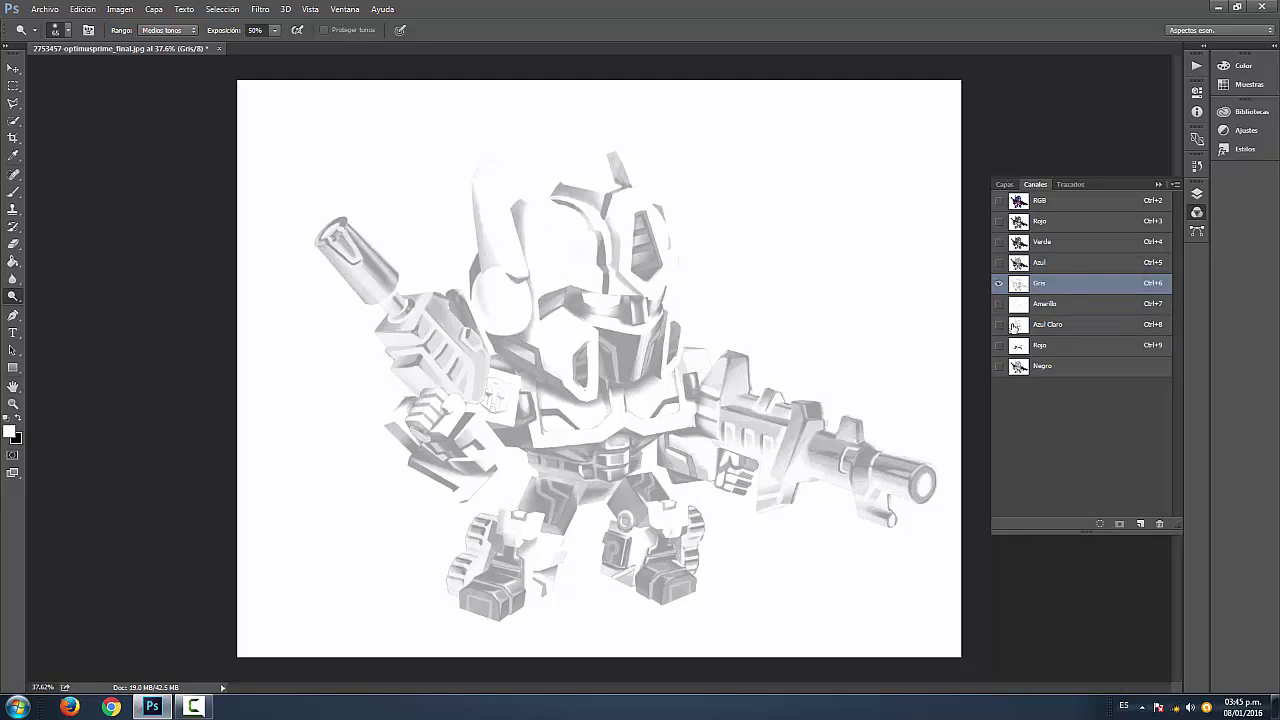
left_click_drag(998, 303, 998, 366)
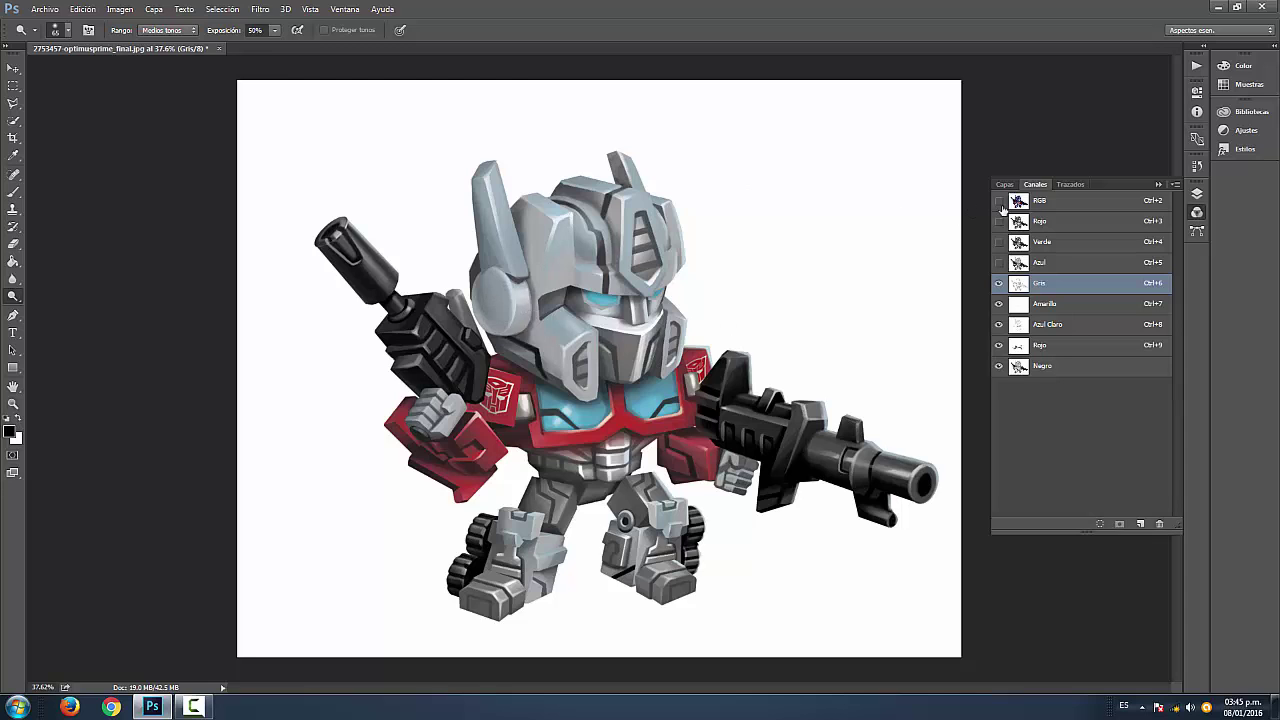
left_click(999, 202)
Delete the Gris, Amarillo, Azul Claro, Rojo and Negro spot channels, keeping only the RGB channels
left_click(1051, 290)
left_click(1048, 303, "shift")
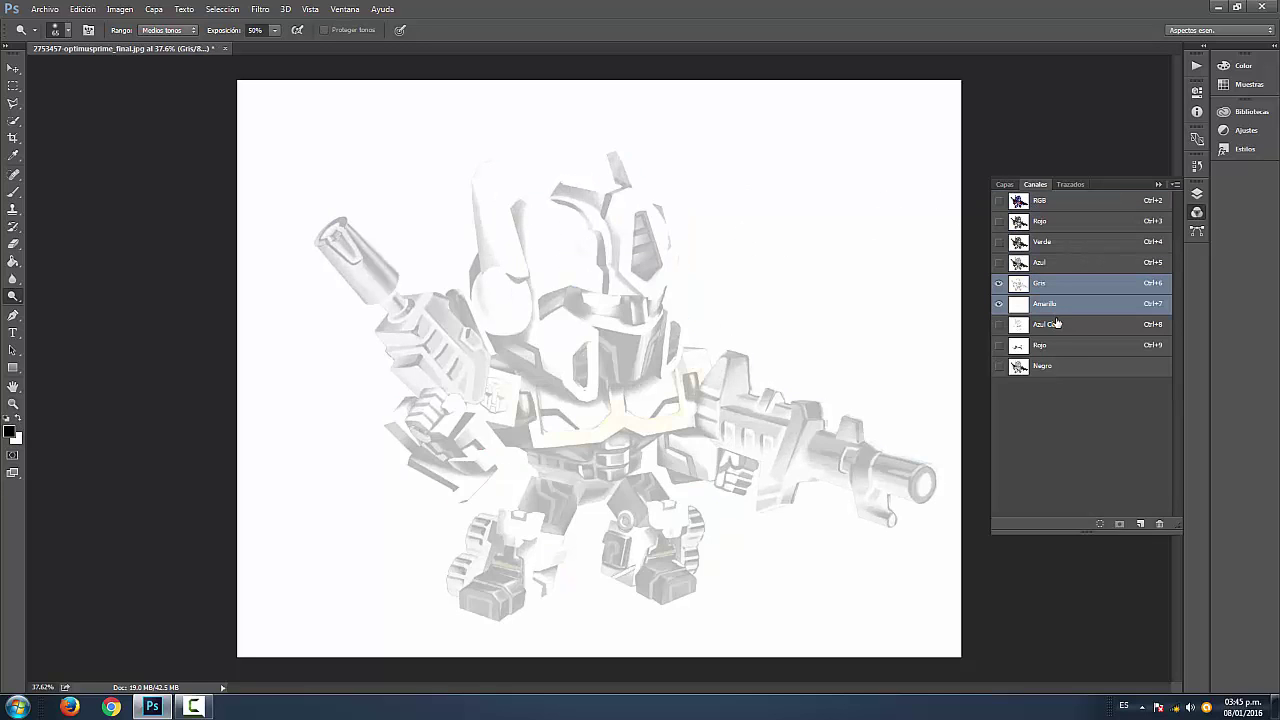
left_click(1050, 324, "shift")
left_click(1043, 345, "shift")
left_click(1043, 366, "shift")
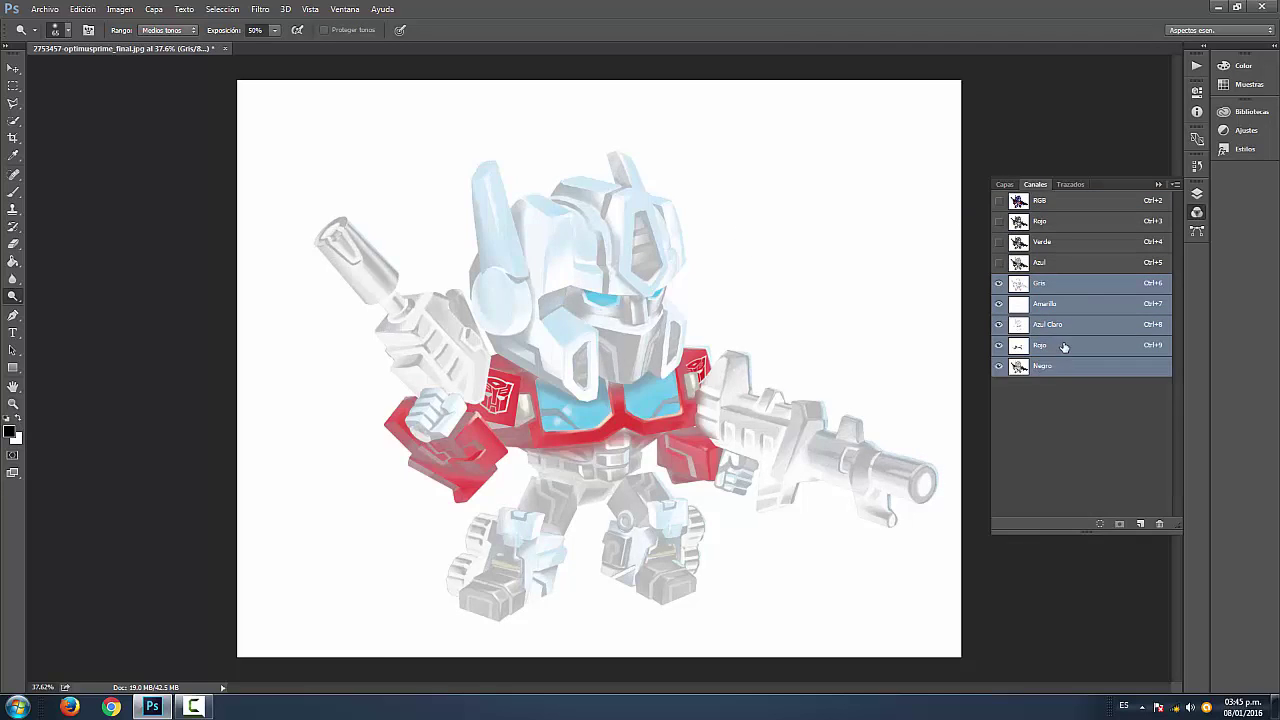
left_click_drag(1064, 348, 1159, 523)
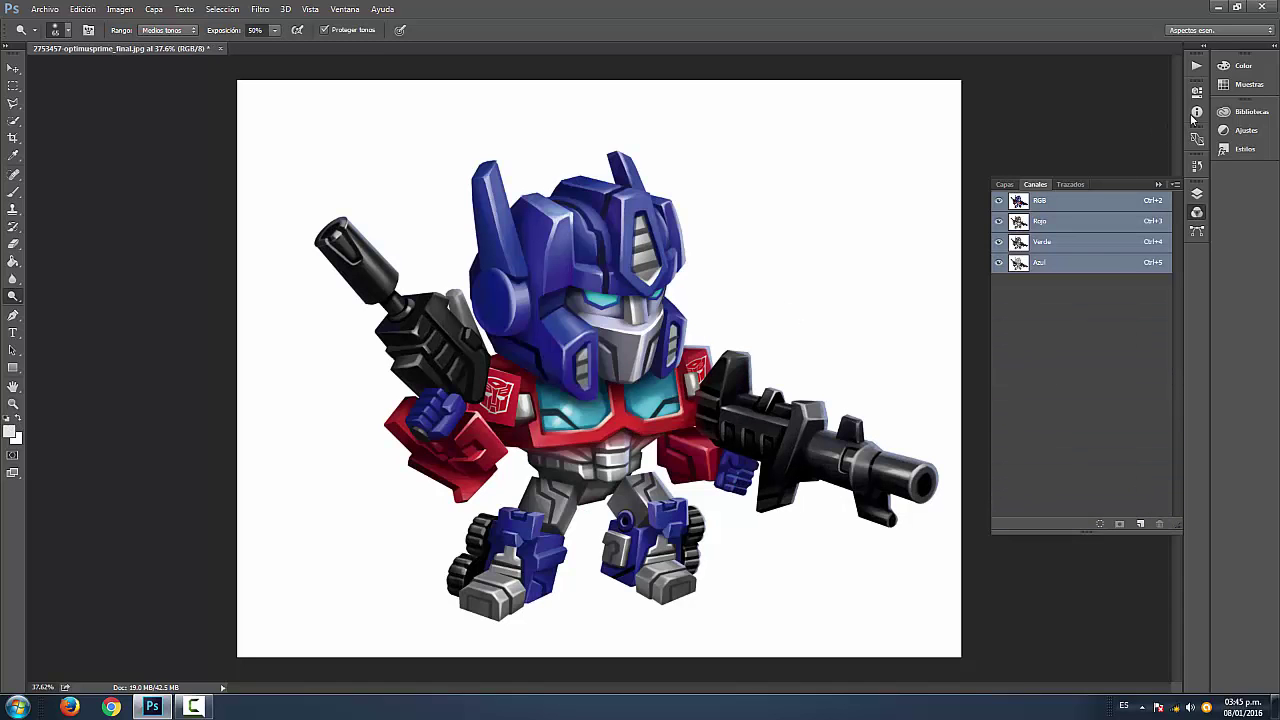
Run the Simulado 8 Colores action on the illustration and display the channel list
left_click(1197, 66)
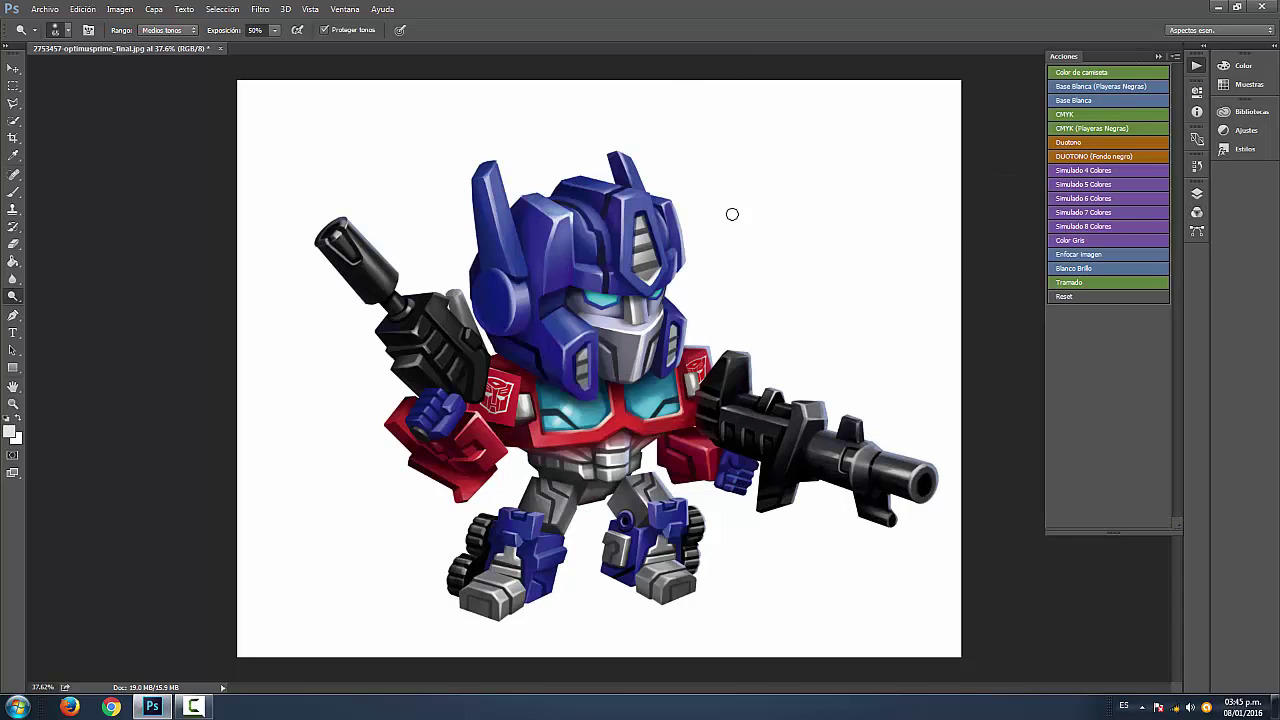
left_click(1080, 227)
left_click(1196, 213)
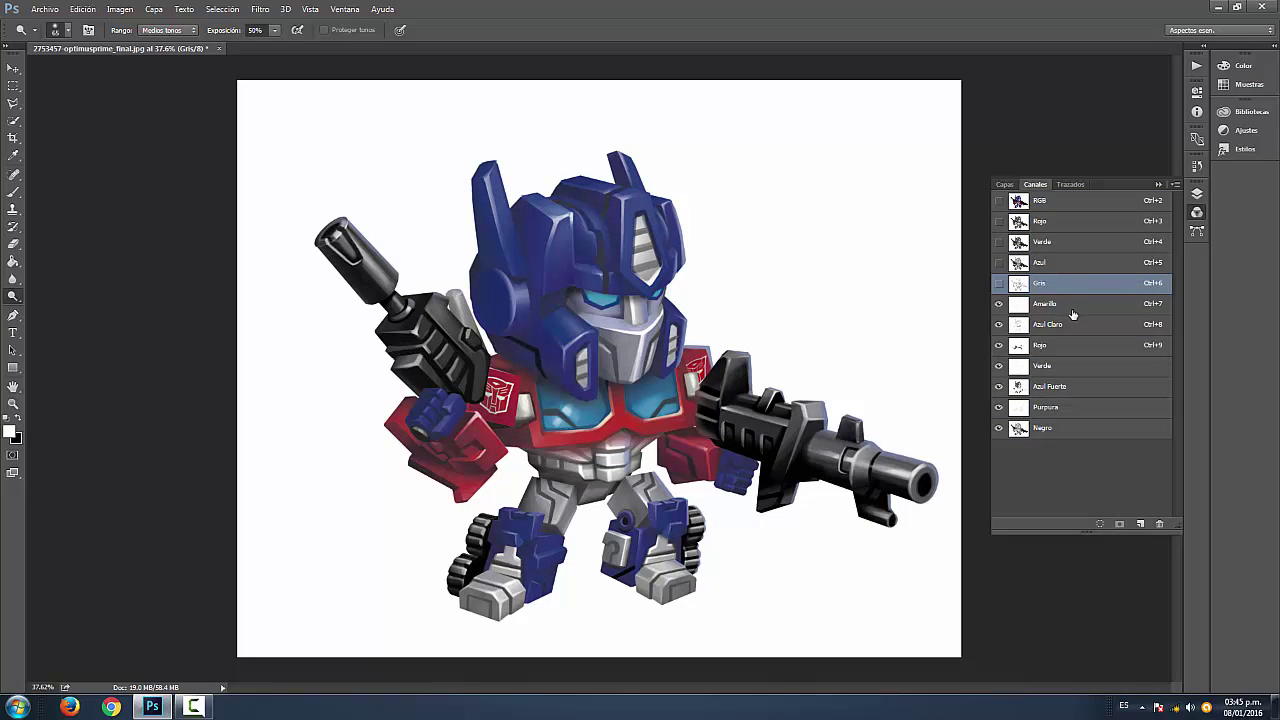
Delete the nearly empty Amarillo, Verde and Purpura channels from the eight-color separation
left_click(997, 305)
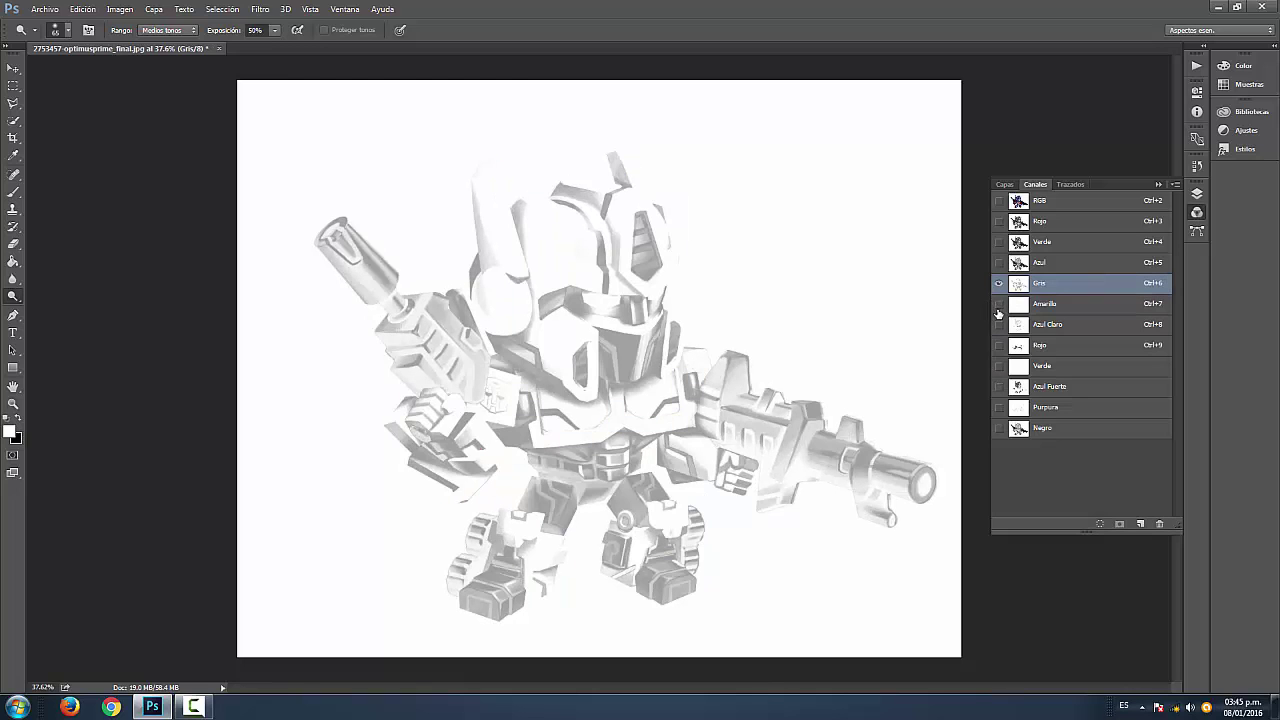
left_click(1058, 306)
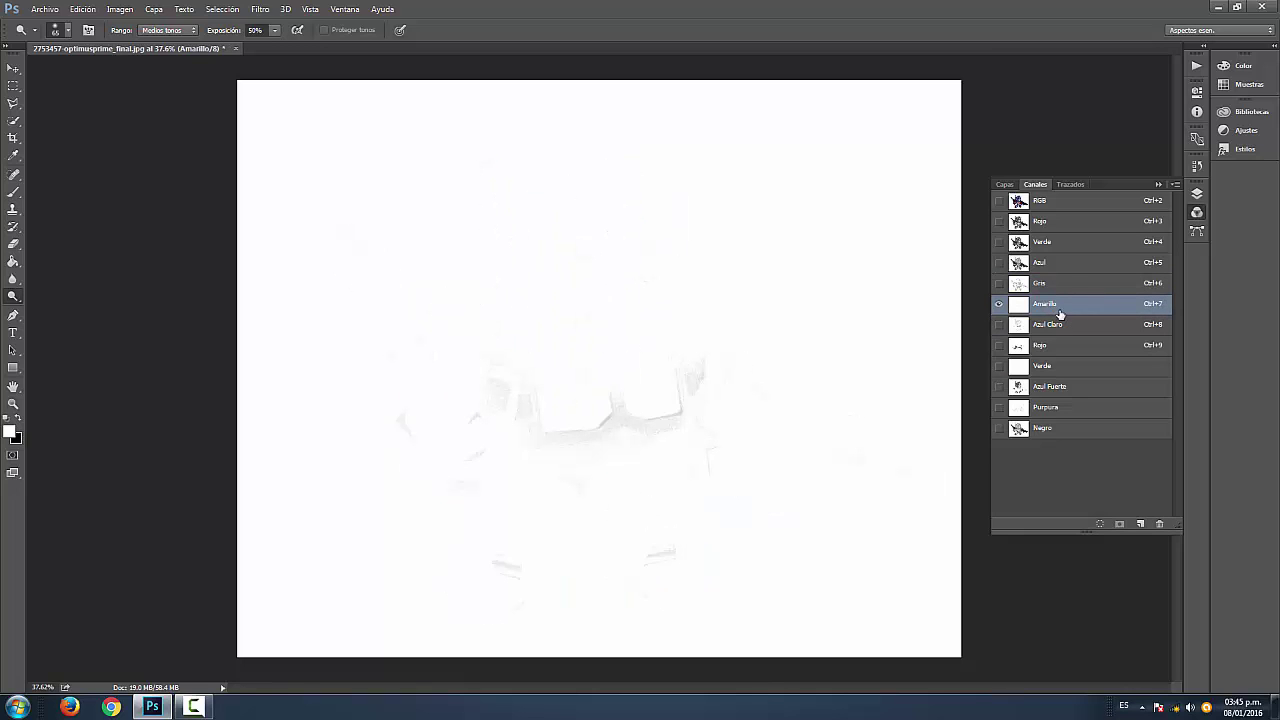
left_click_drag(1060, 308, 1159, 524)
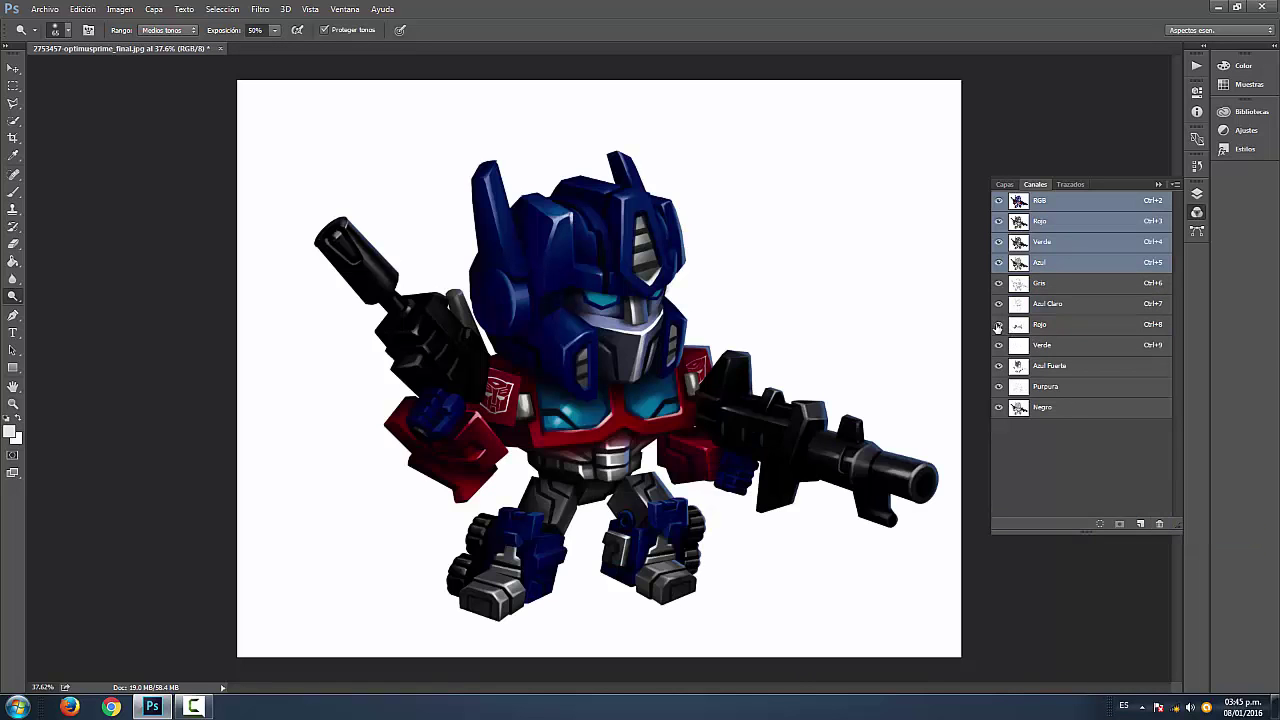
left_click(997, 326)
left_click(1050, 328)
left_click_drag(1056, 346, 1158, 524)
left_click(1108, 370)
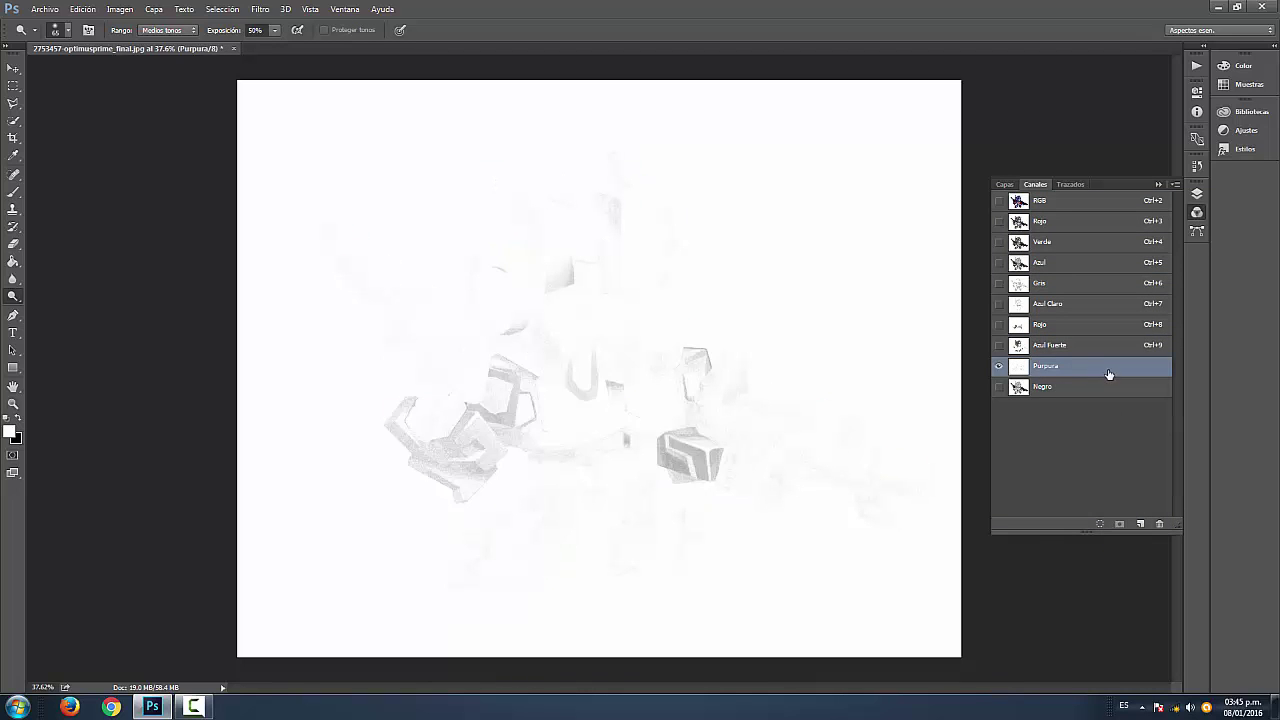
left_click_drag(1060, 368, 1158, 524)
Show the Gris, Azul Claro, Rojo, Azul Fuerte and Negro channels together to preview the reduced separation
left_click_drag(1001, 305, 998, 366)
left_click(1092, 265)
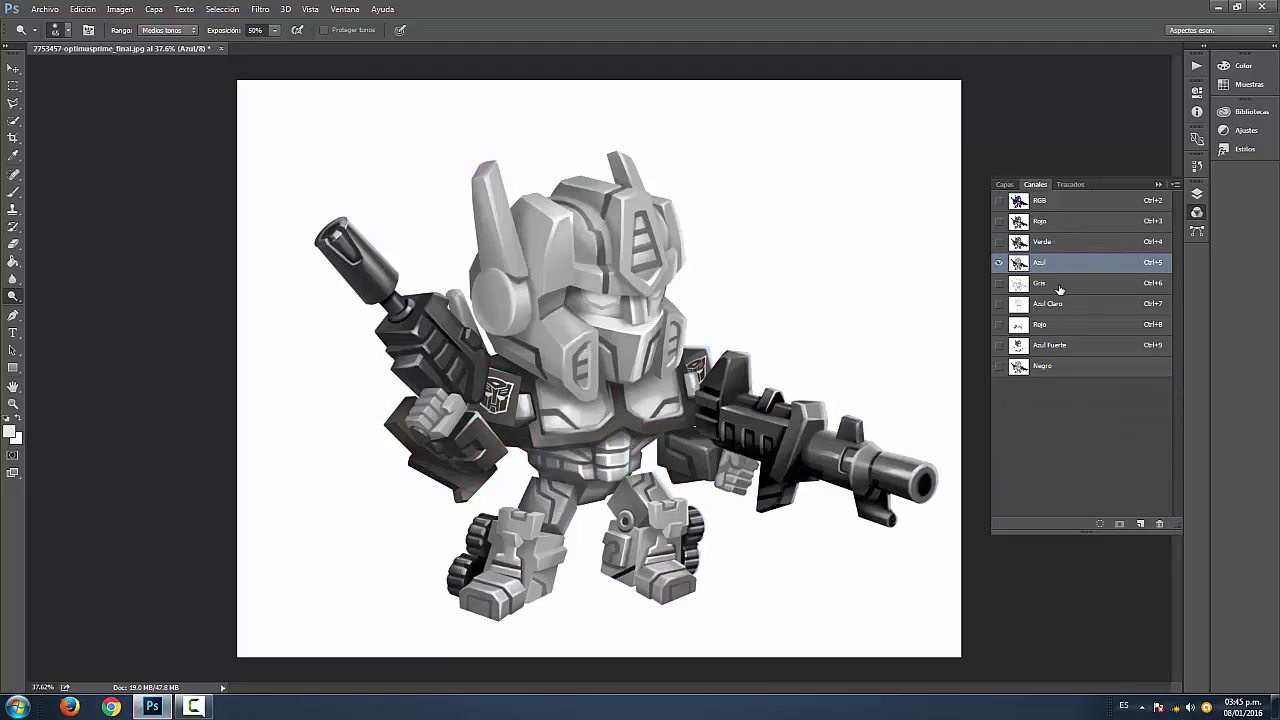
left_click(1052, 287)
left_click_drag(1004, 305, 998, 370)
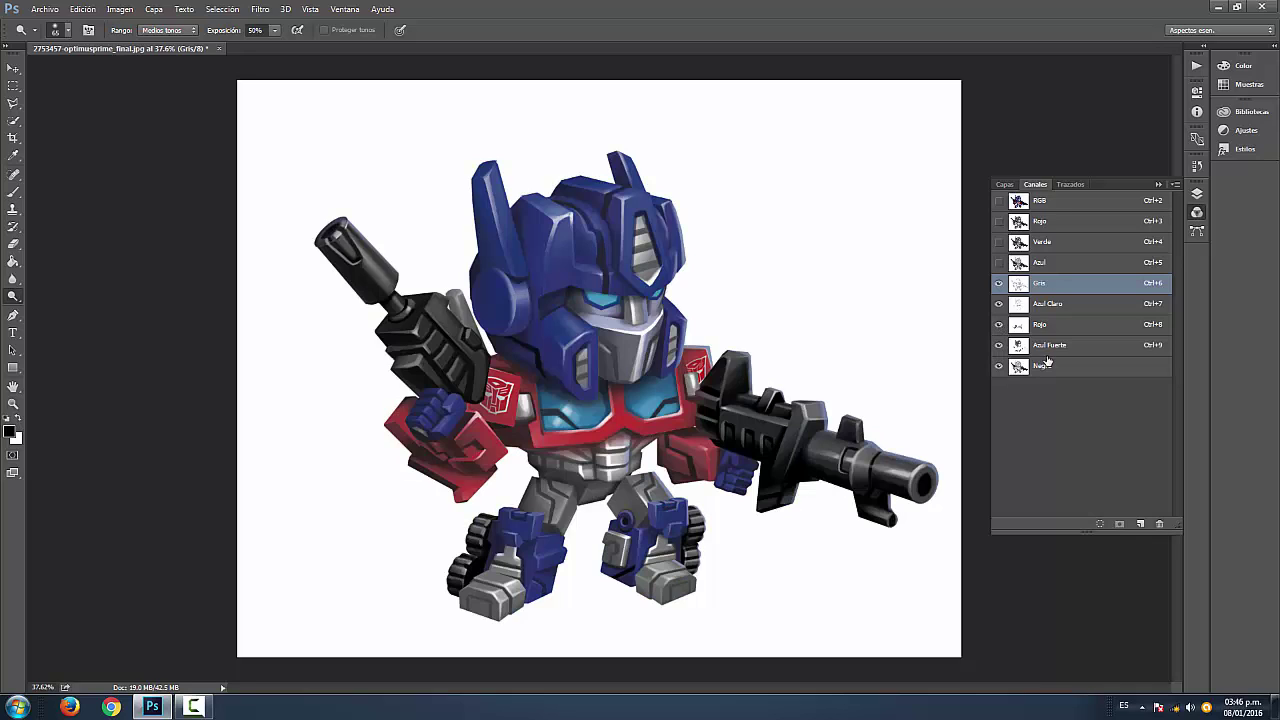